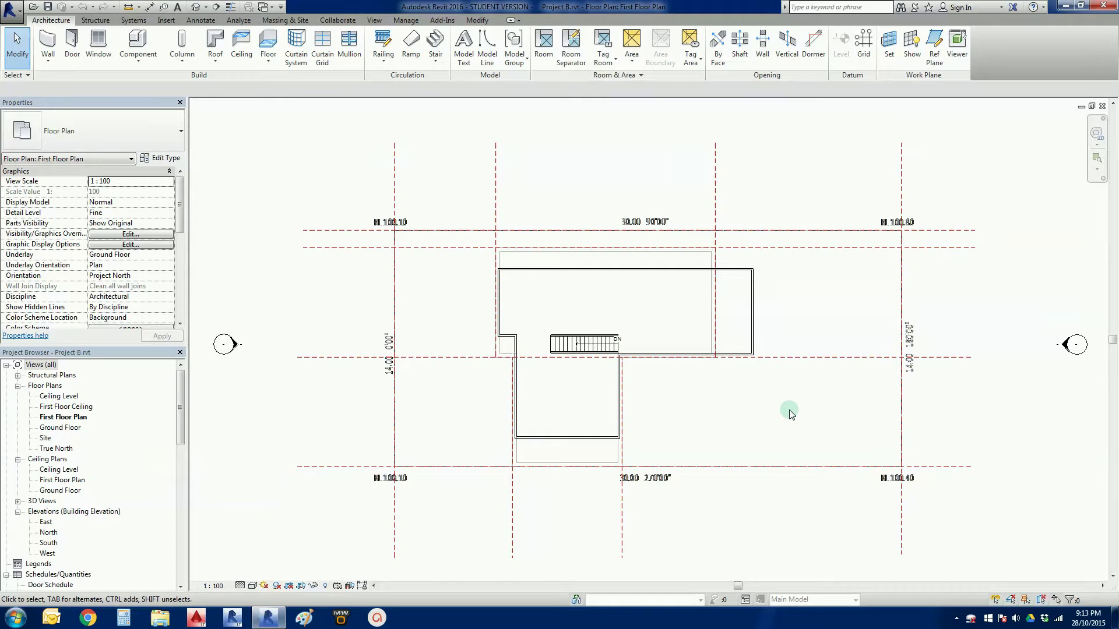
Inspect the two-storey building's upper and lower walls in the 3D view.
scroll(786, 408, up, 2)
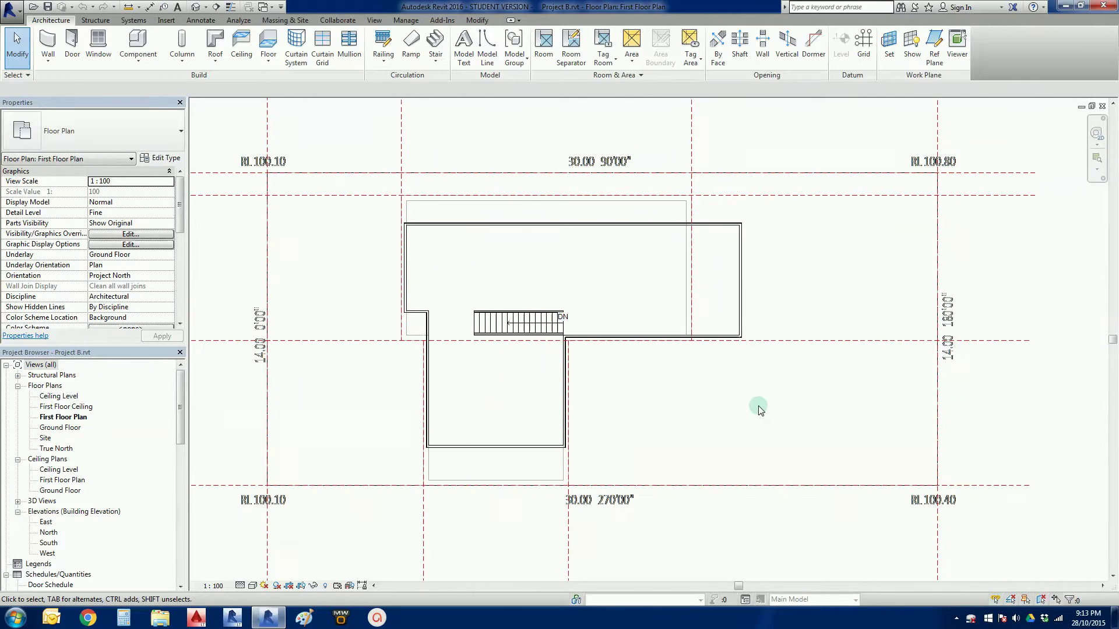
scroll(757, 408, down, 2)
scroll(782, 309, up, 2)
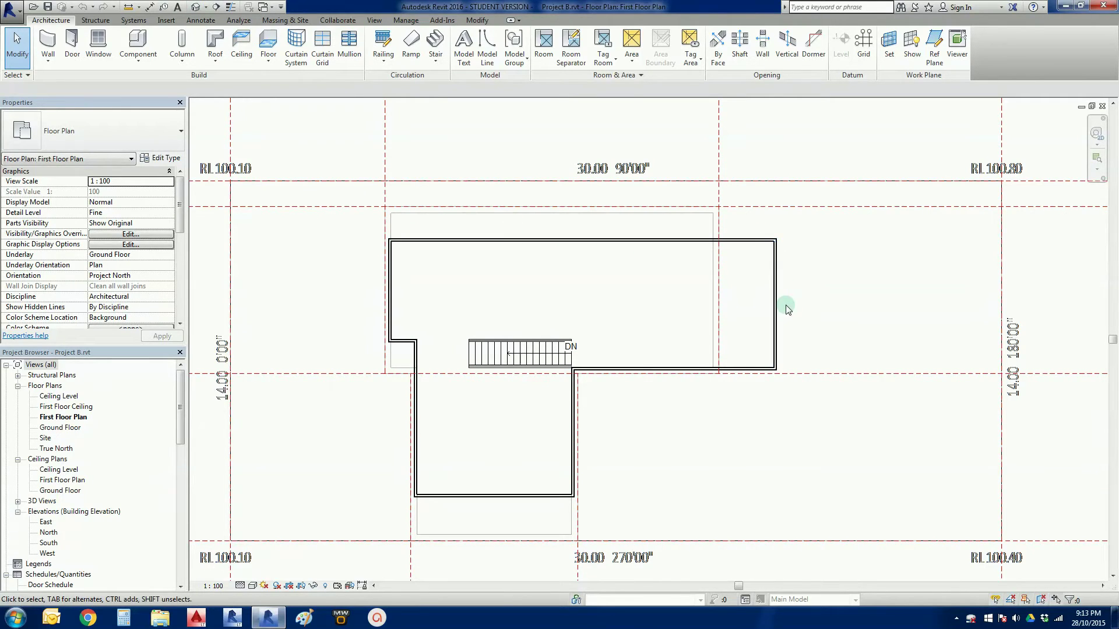
click(196, 8)
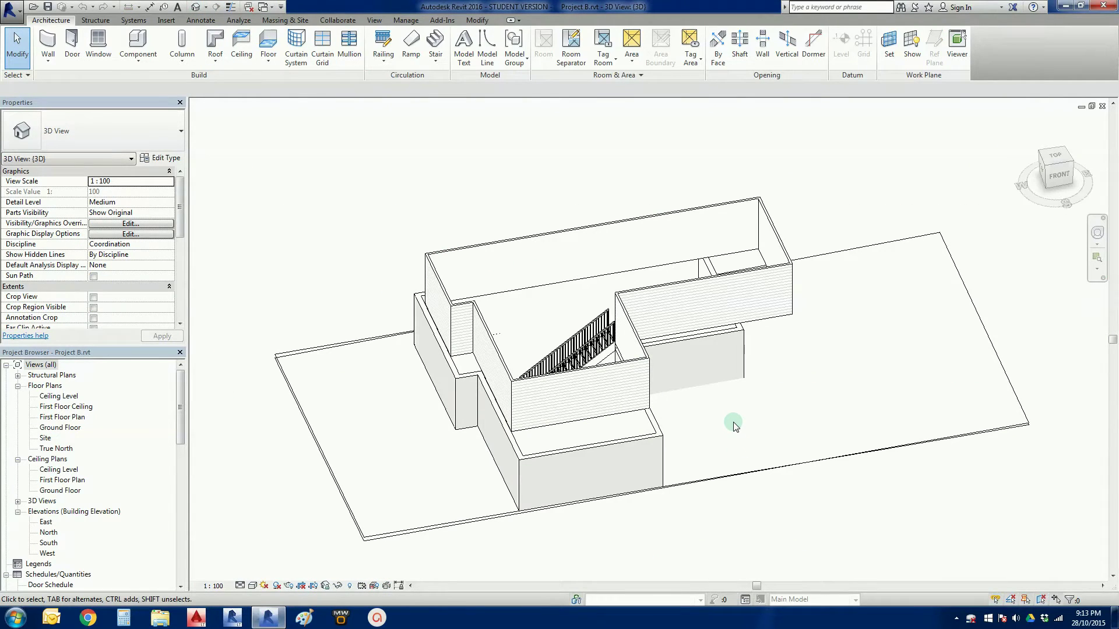
shift+middle_drag(735, 428, 600, 445)
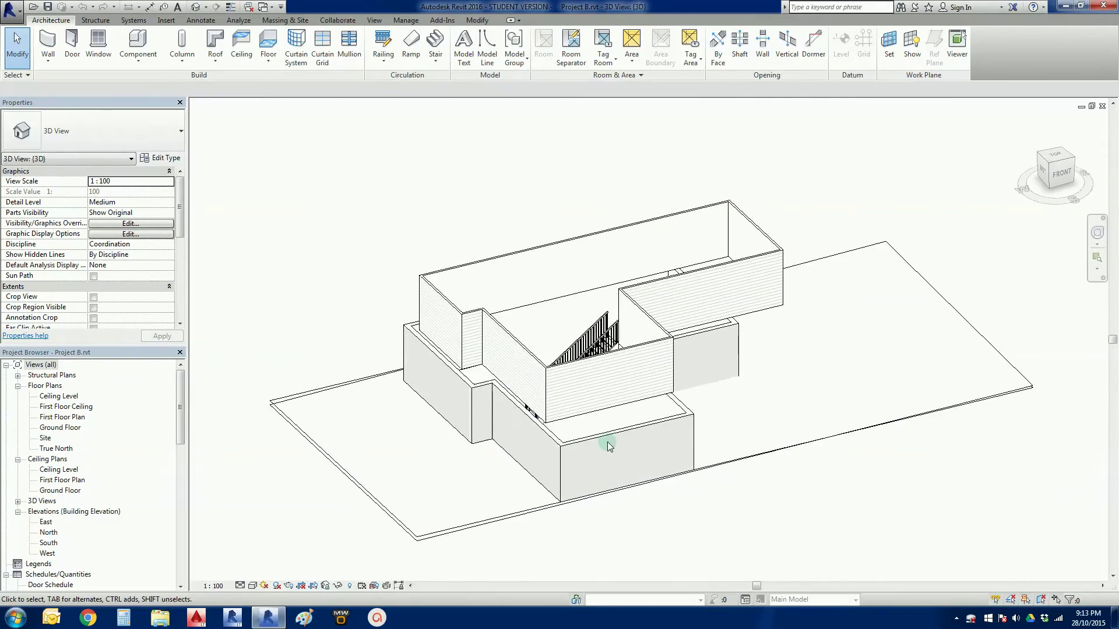
scroll(499, 408, up, 5)
click(429, 355)
shift+middle_drag(429, 355, 475, 344)
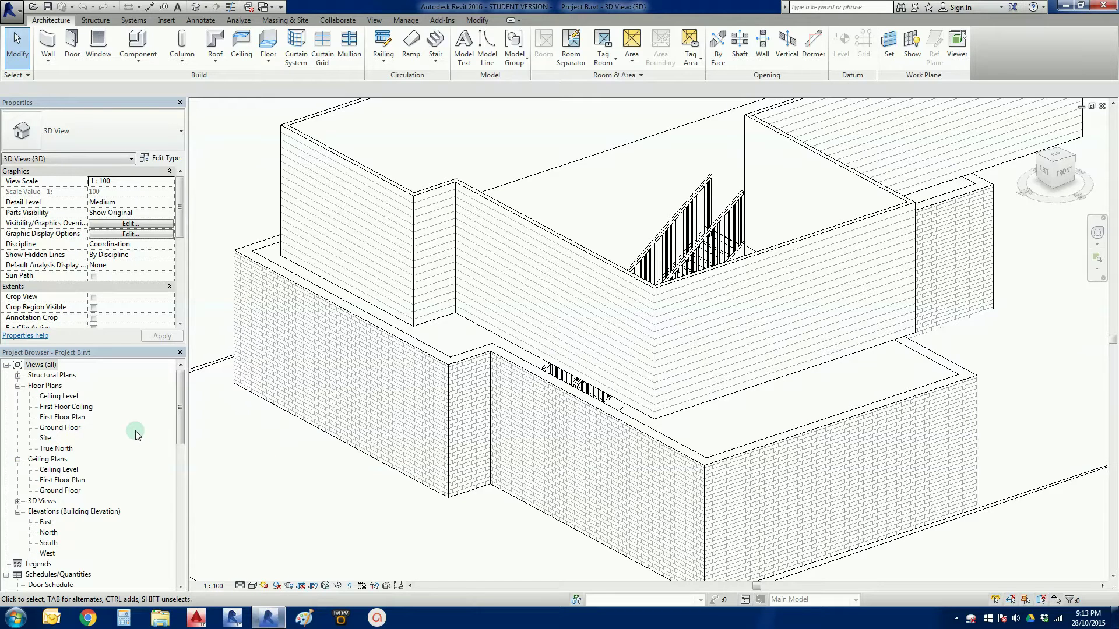
Compare the First Floor Plan with the First Floor Ceiling plan and examine the levels in the East elevation.
double_click(62, 418)
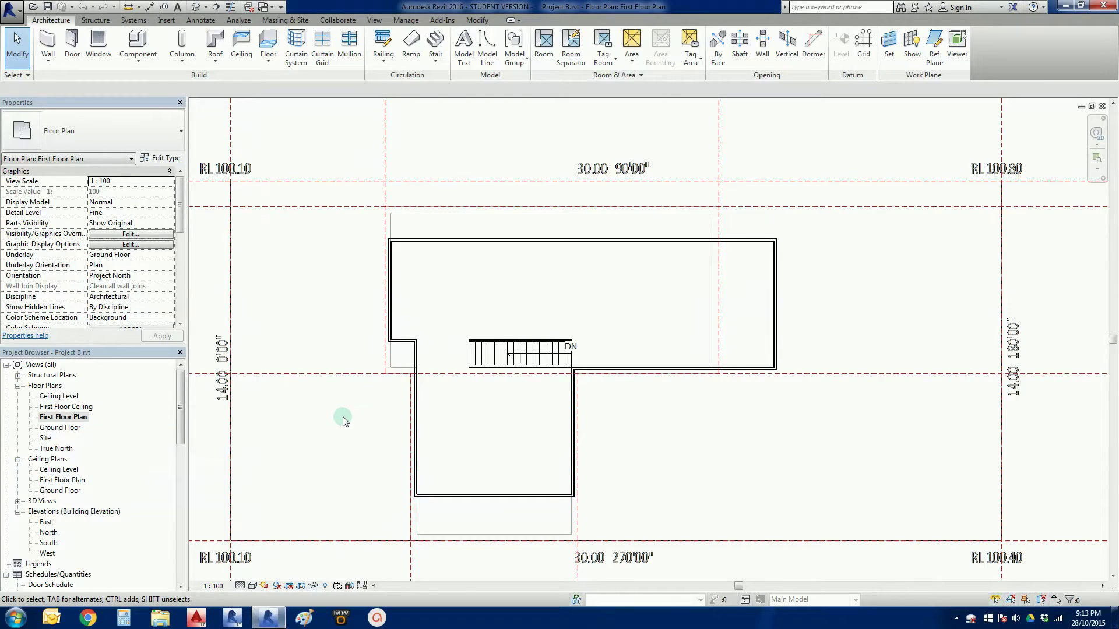
scroll(387, 429, down, 3)
scroll(689, 292, up, 3)
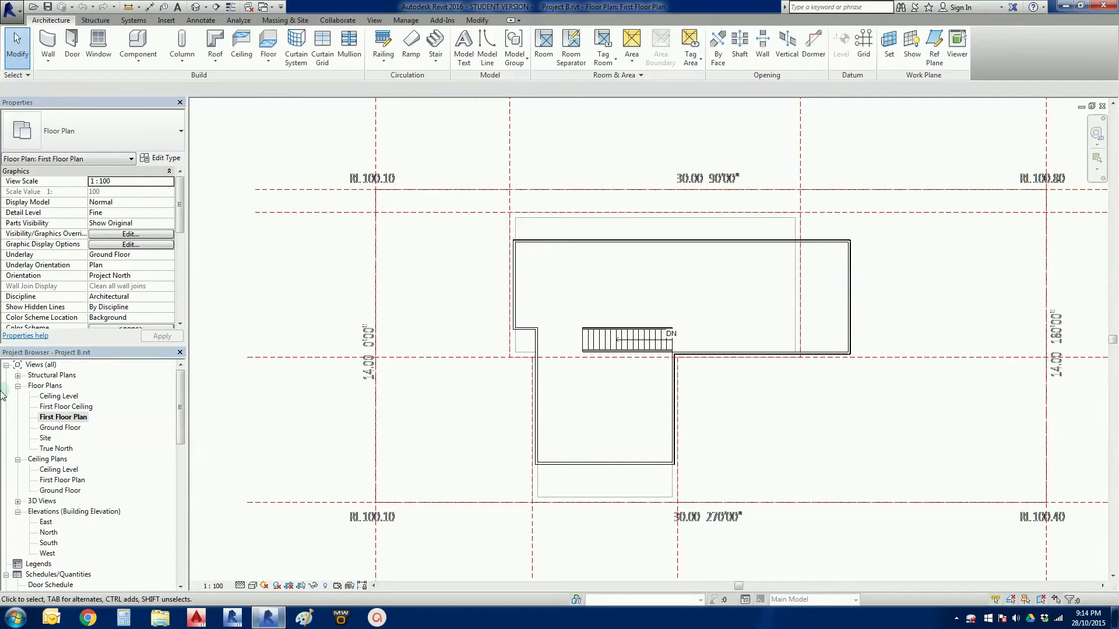
double_click(62, 408)
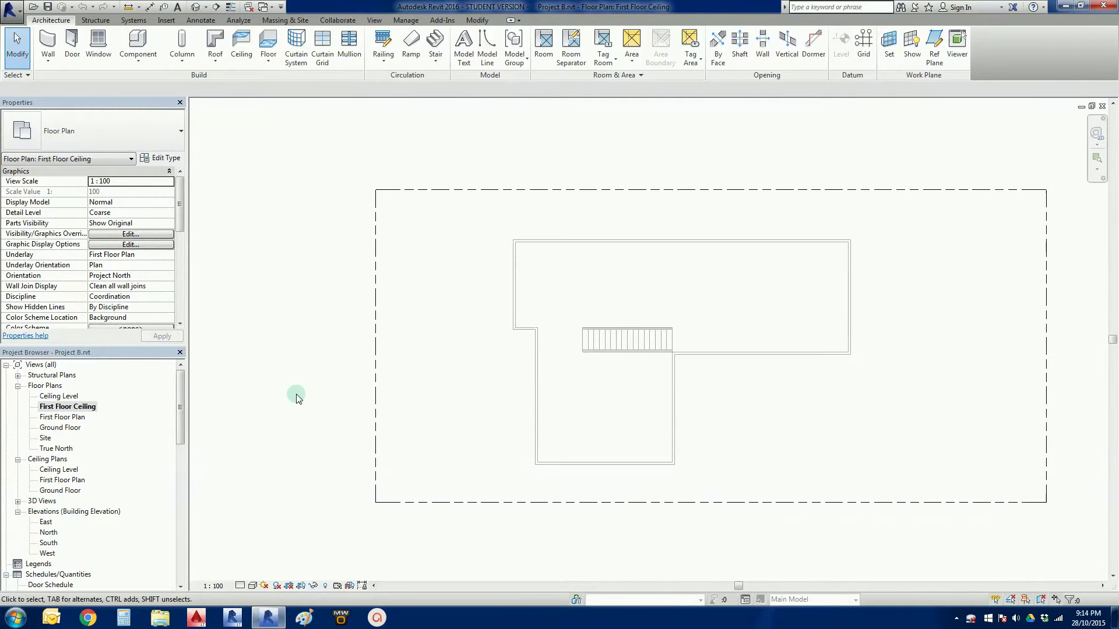
scroll(487, 411, up, 1)
scroll(487, 412, up, 1)
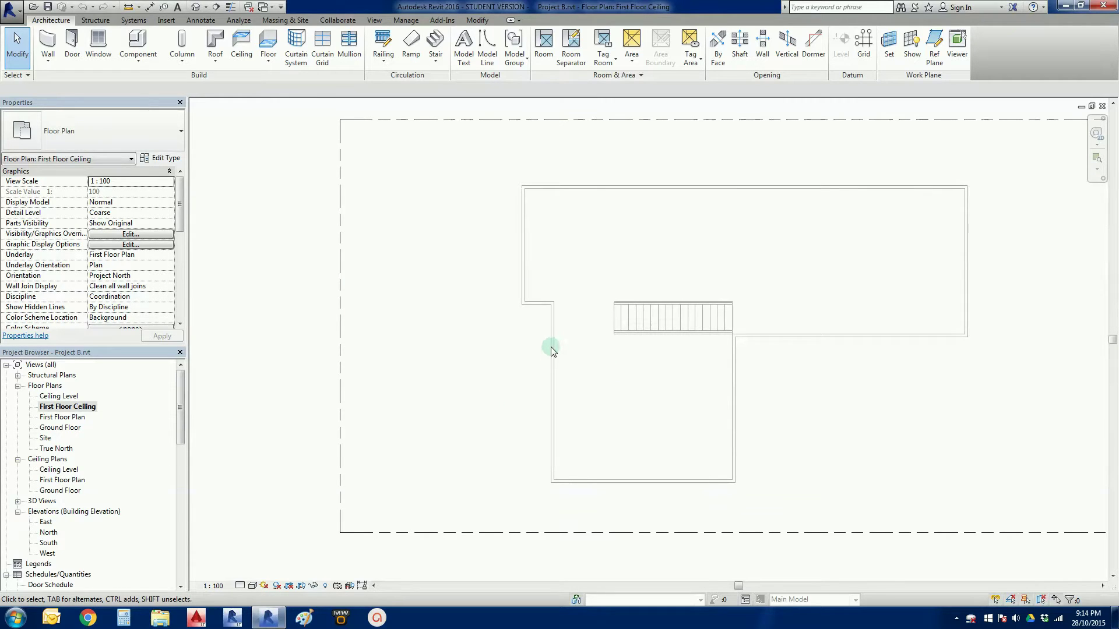
click(87, 407)
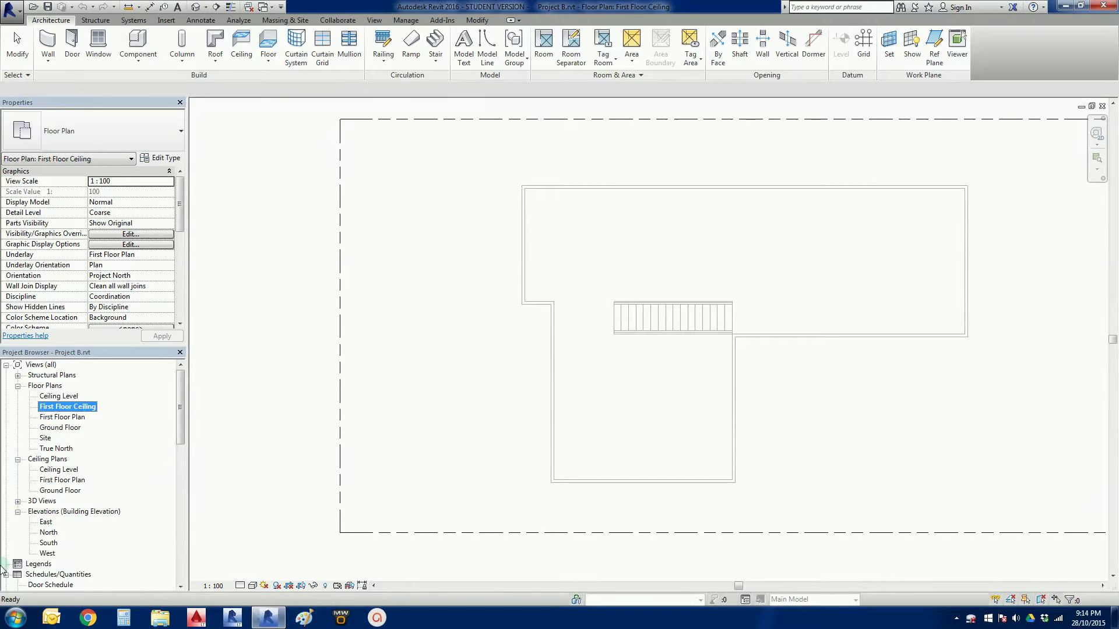
double_click(46, 523)
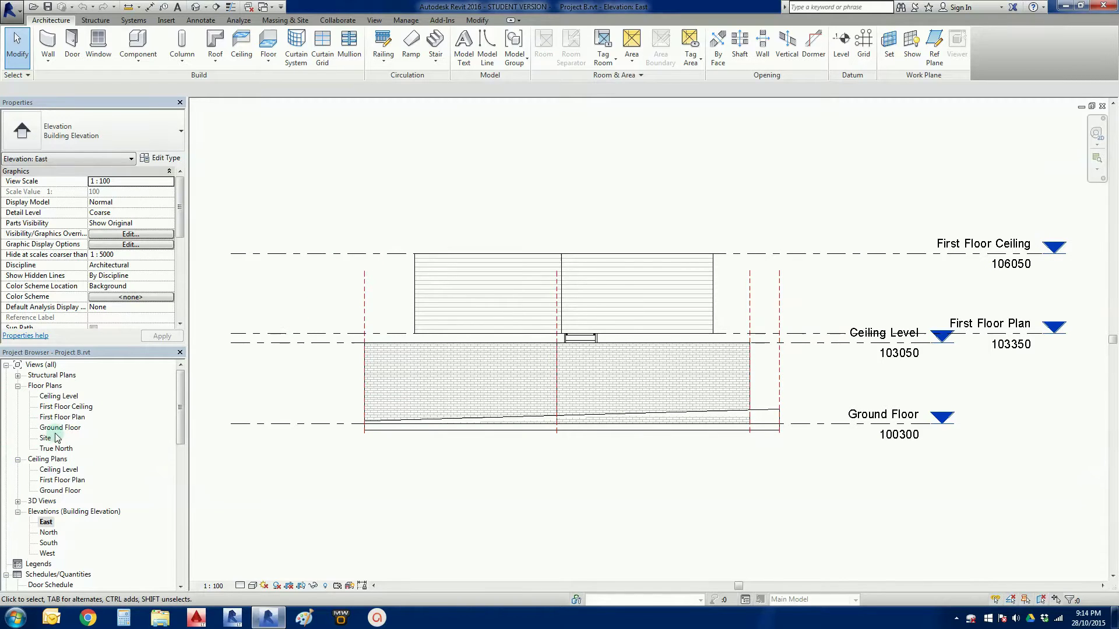
Start a roof by footprint in the First Floor Ceiling floor plan, using the Basic Roof type Generic - 125mm.
double_click(55, 407)
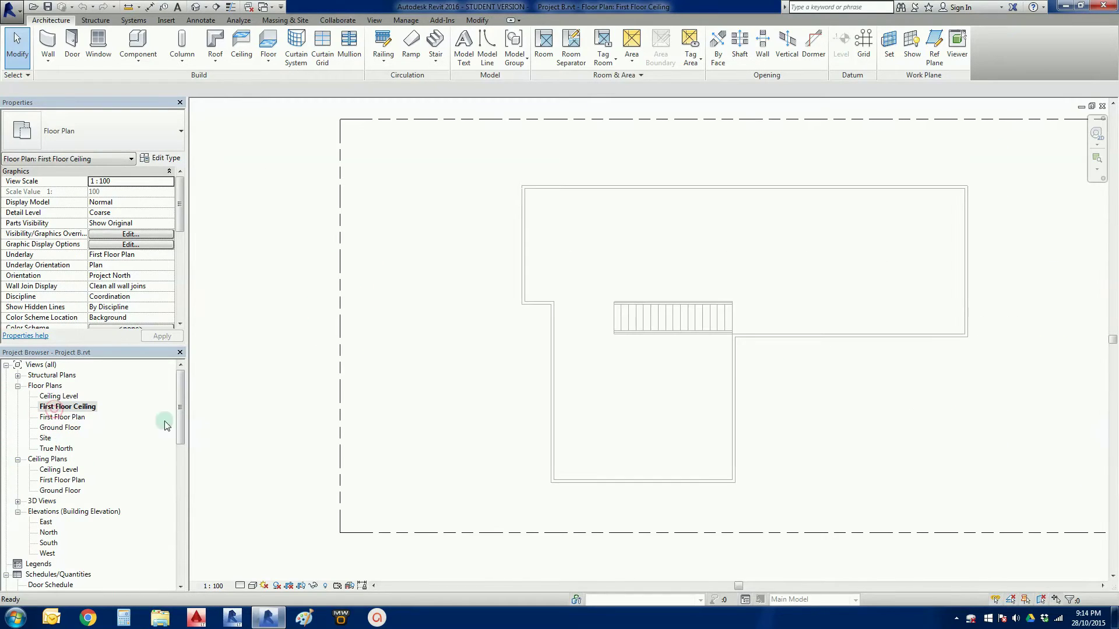
middle_drag(472, 410, 381, 421)
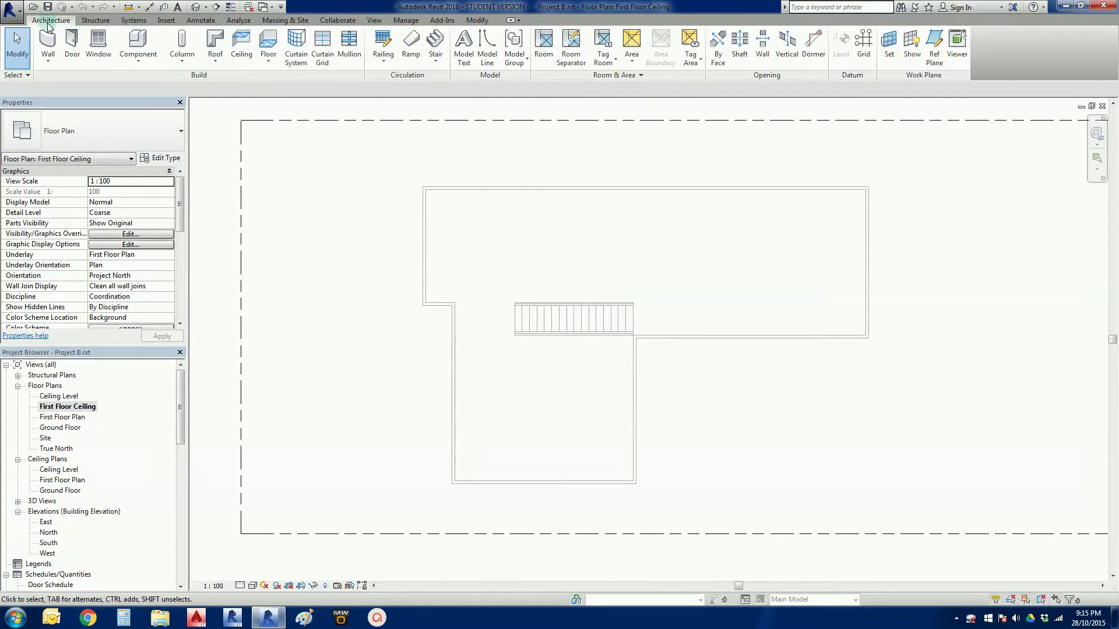
click(214, 62)
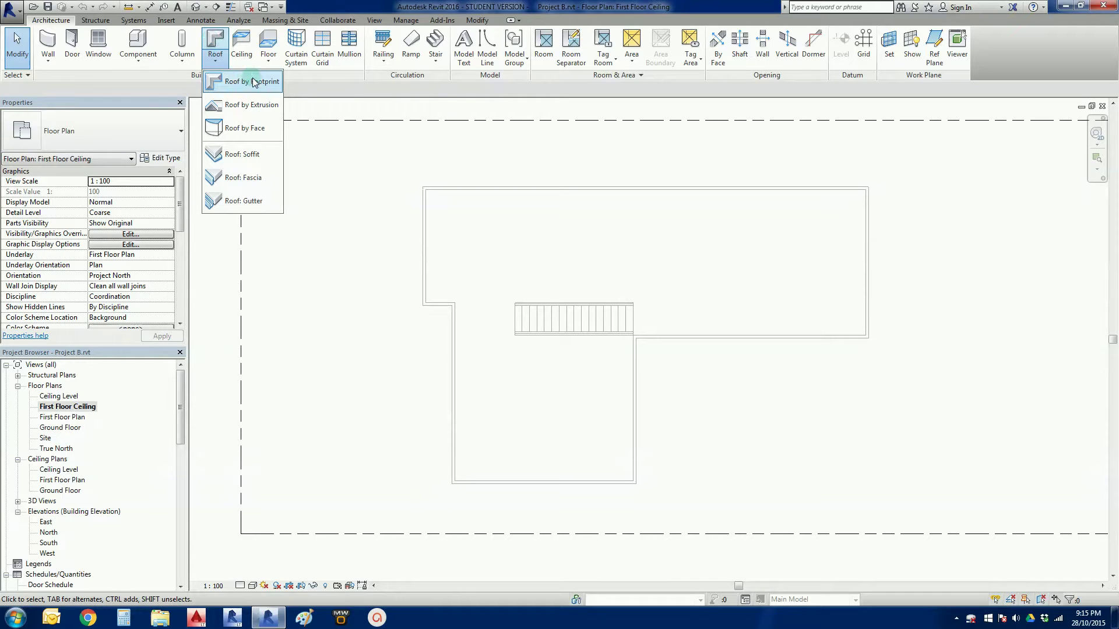
click(198, 233)
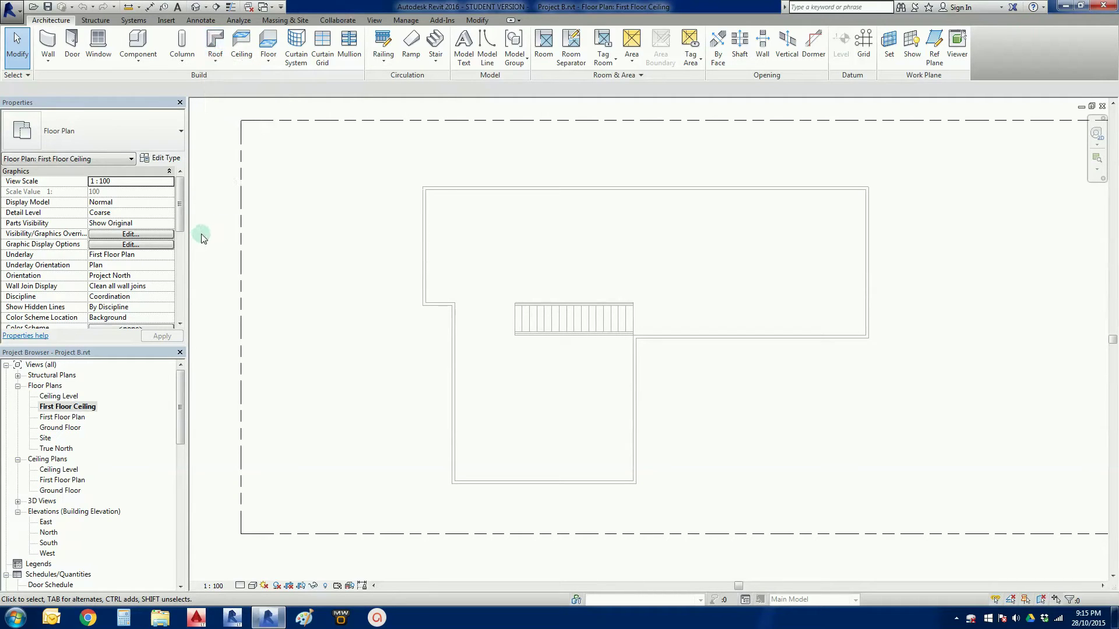
click(220, 44)
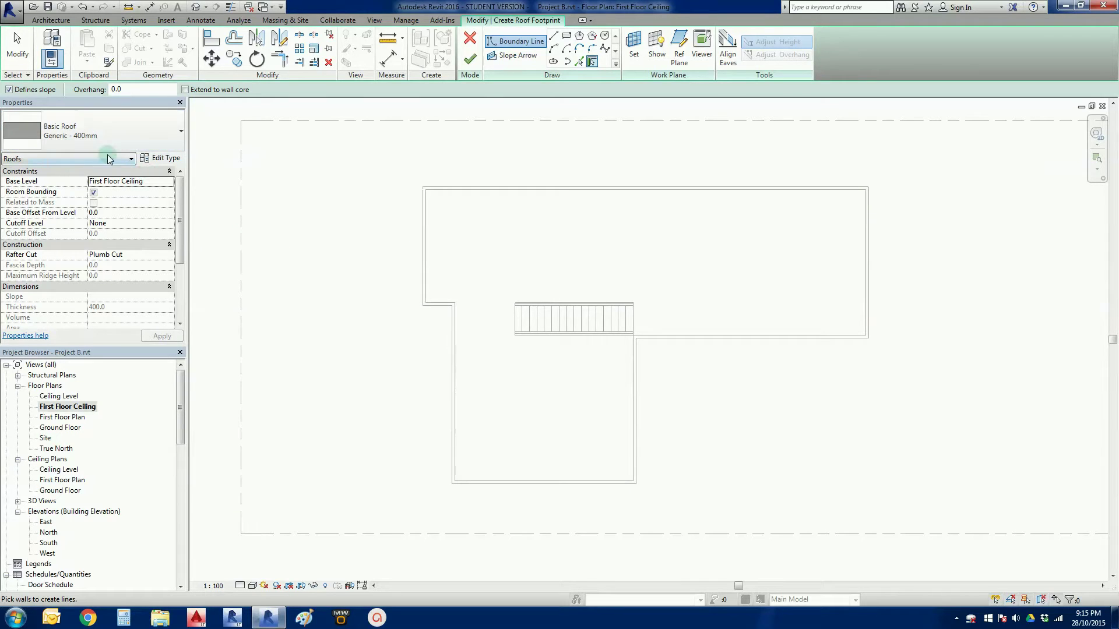
click(148, 139)
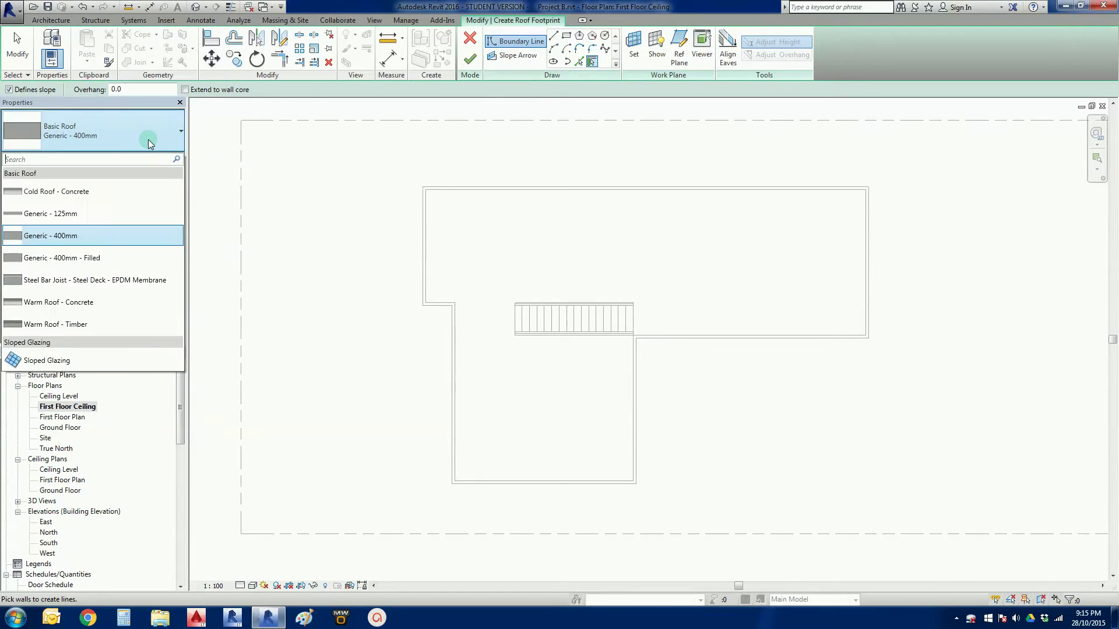
click(85, 213)
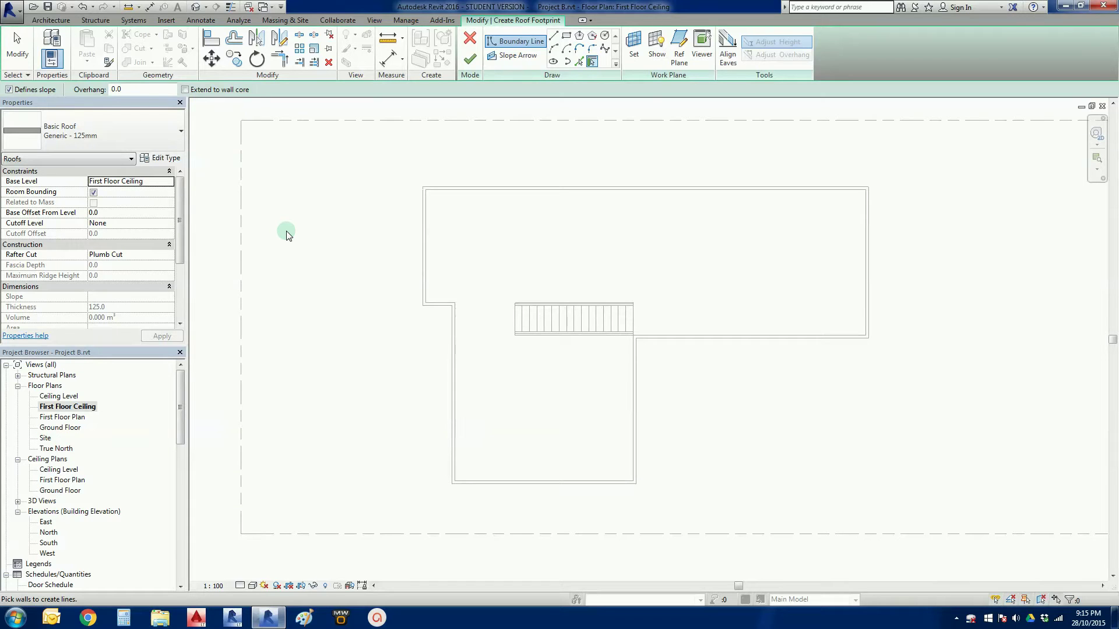
Create a closed, slope-defining roof boundary by picking all eight exterior first-floor walls with a 450 mm overhang.
click(112, 89)
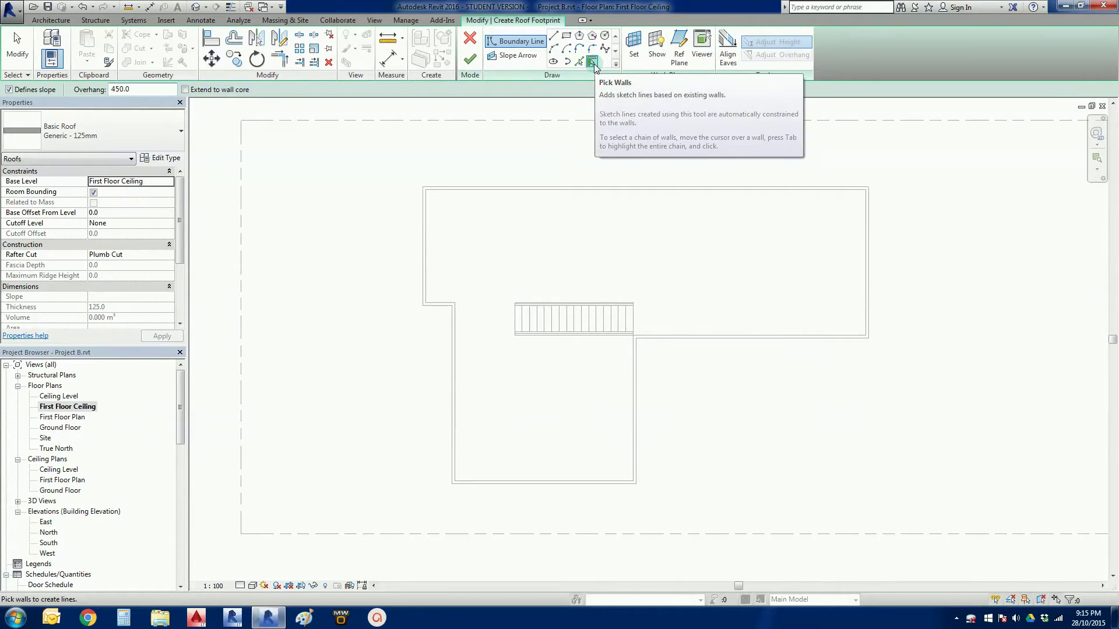
click(495, 149)
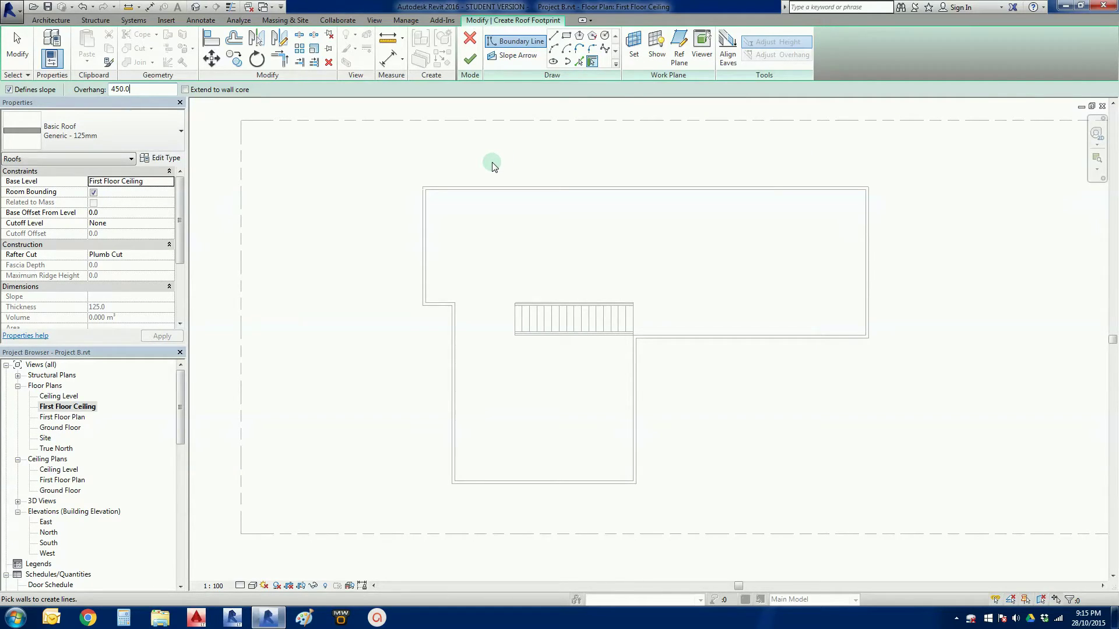
scroll(493, 169, up, 2)
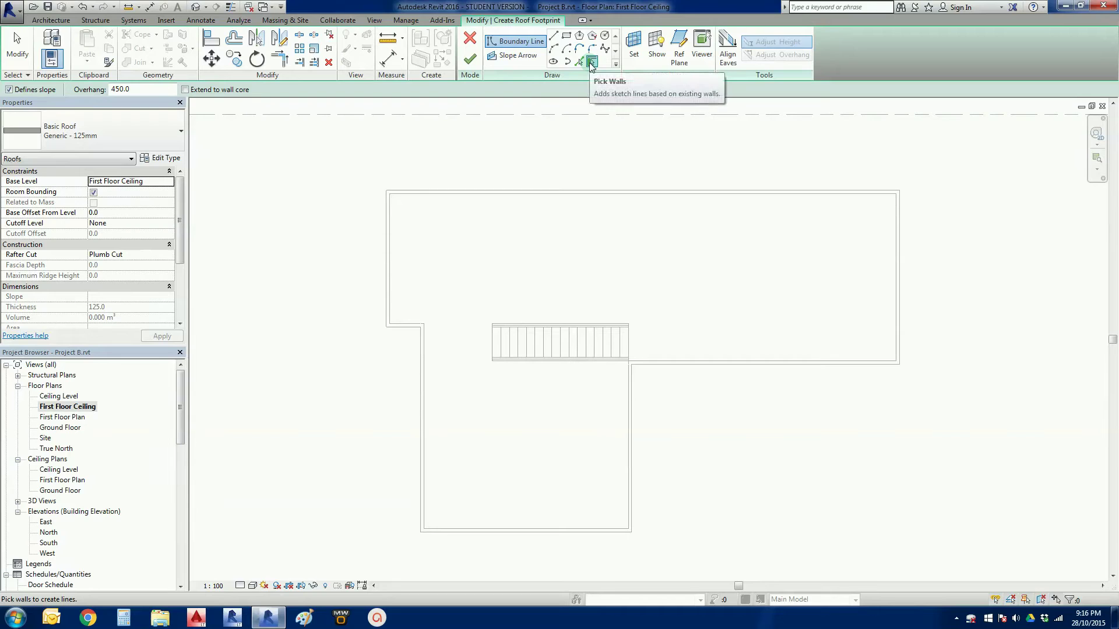
click(466, 192)
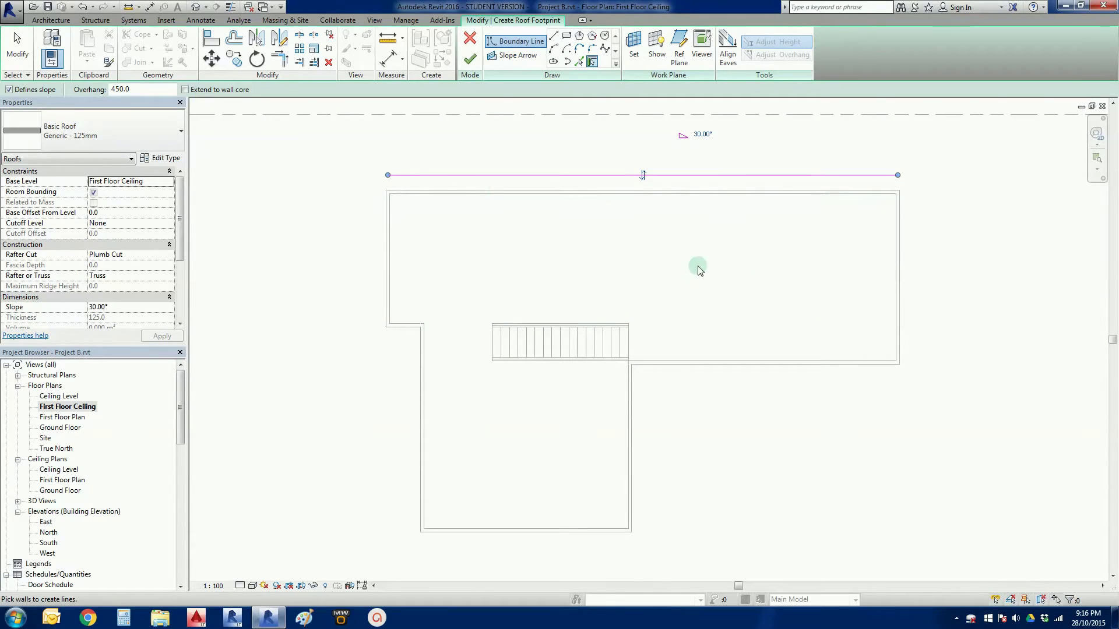
click(905, 223)
click(828, 368)
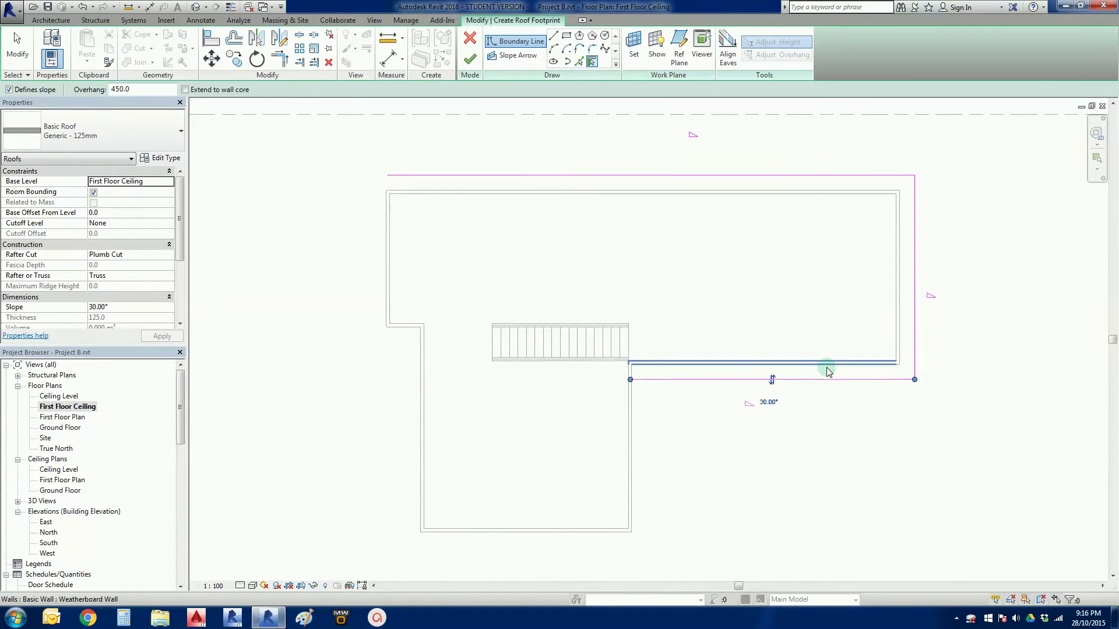
click(634, 430)
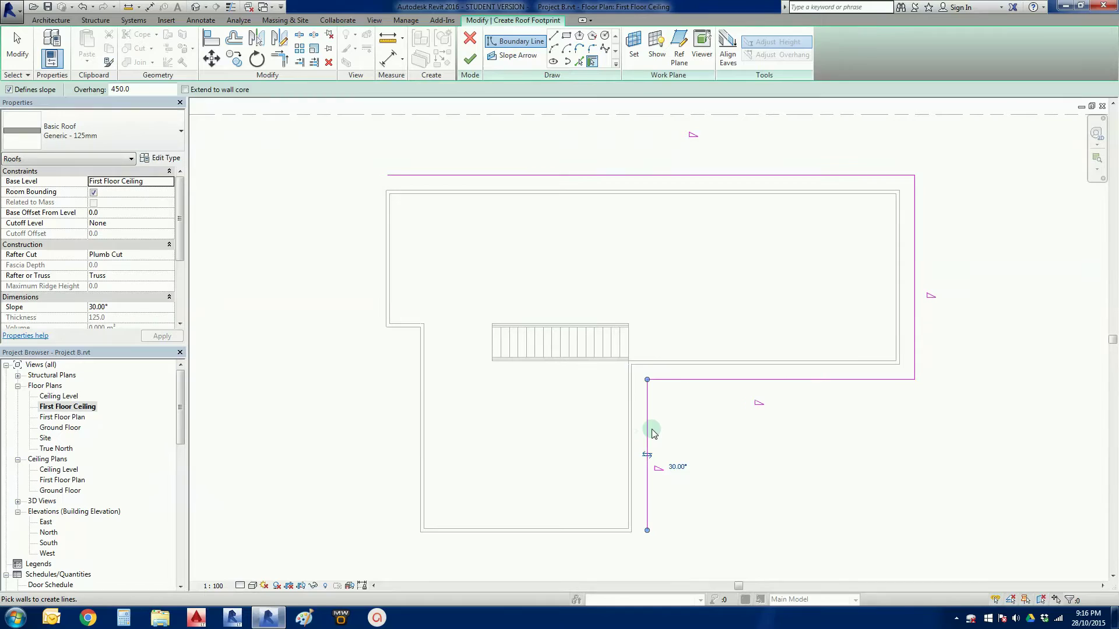
click(489, 539)
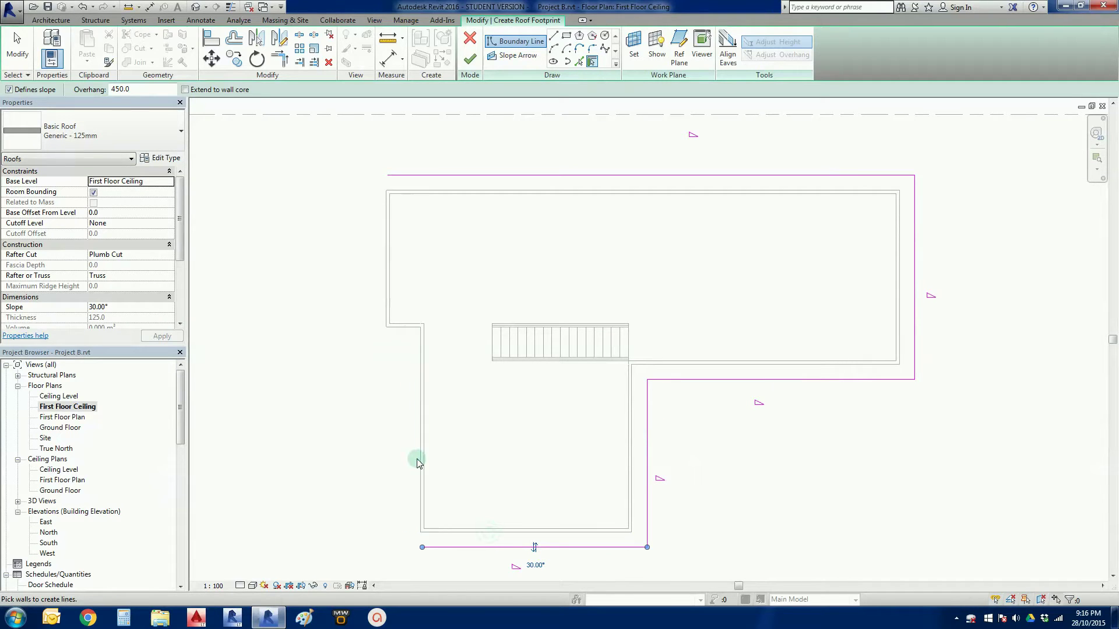
click(418, 458)
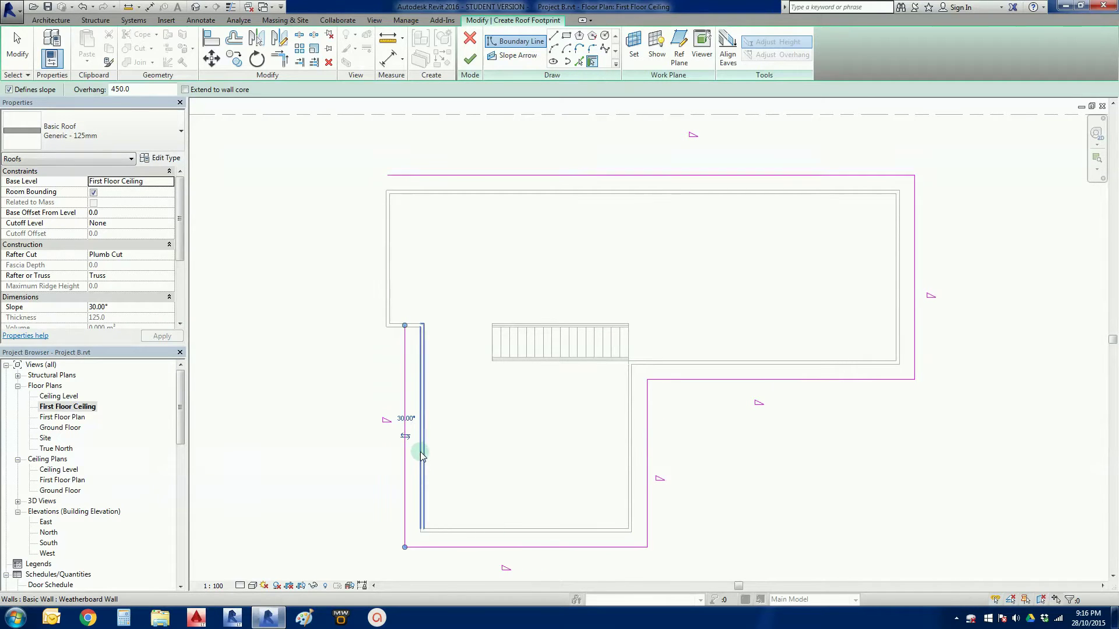
click(396, 338)
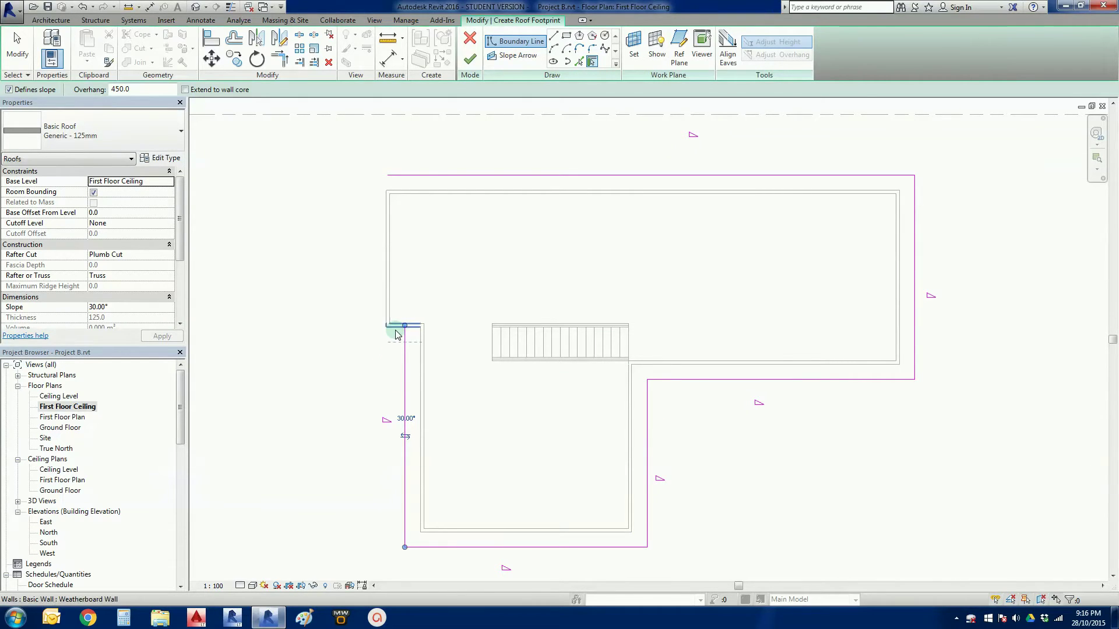
click(390, 290)
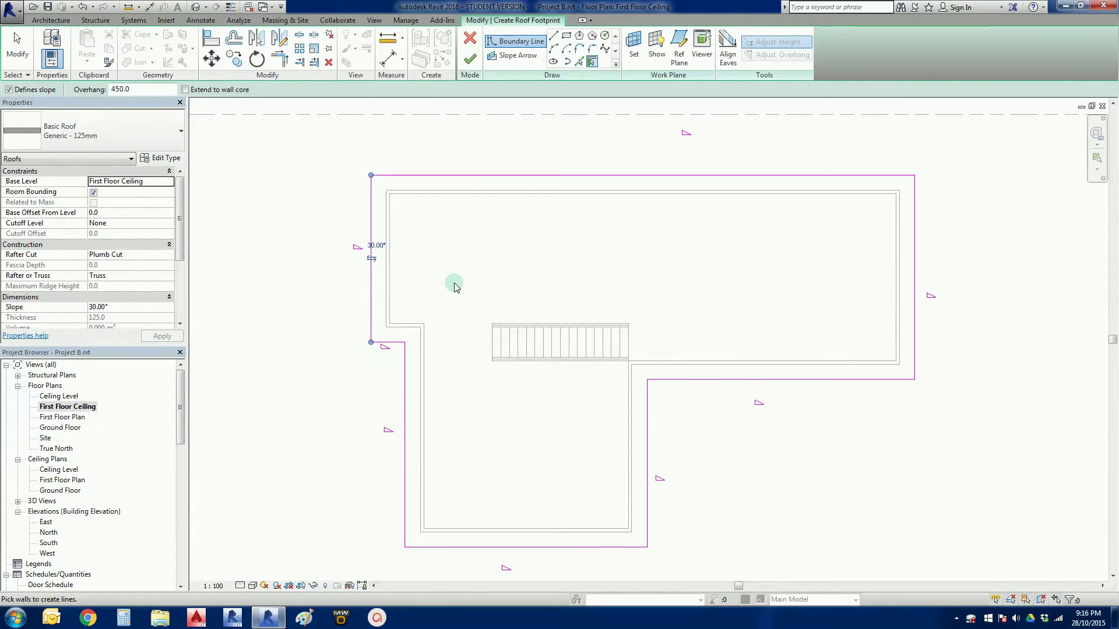
key(Escape)
key(Escape)
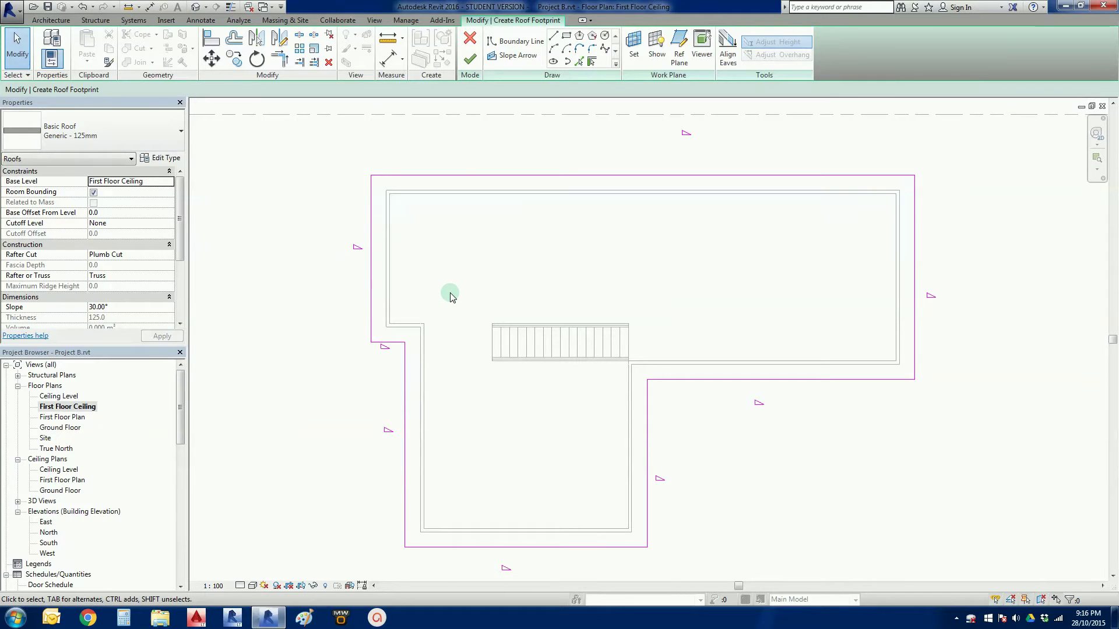
Set the roof slope to 22.5° and check it on the upper and right-hand boundary lines of the footprint.
scroll(450, 297, down, 2)
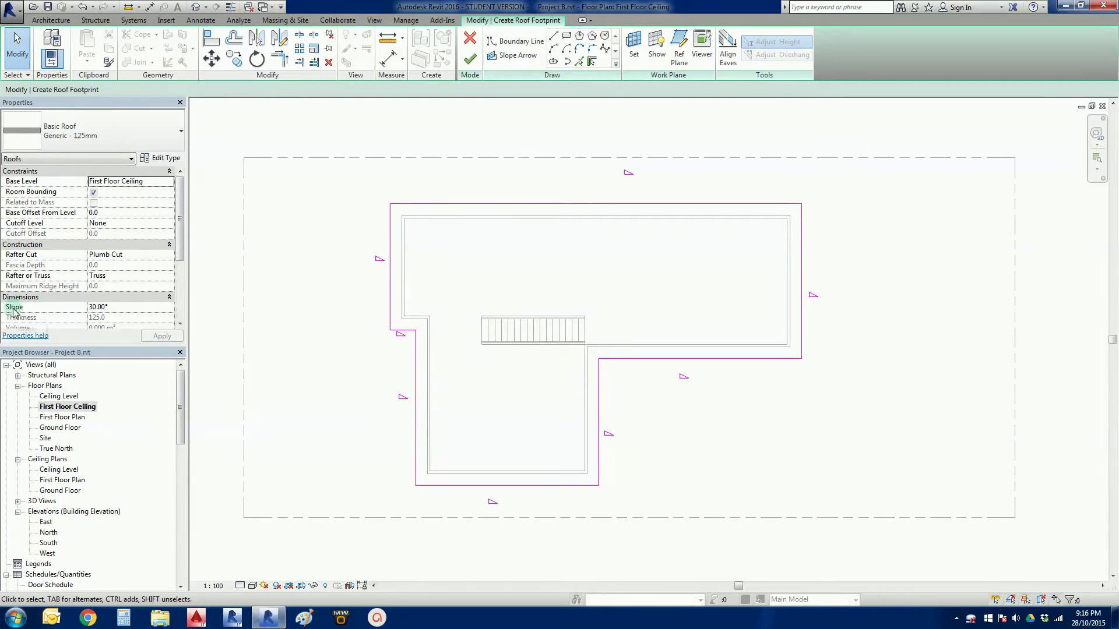
click(84, 307)
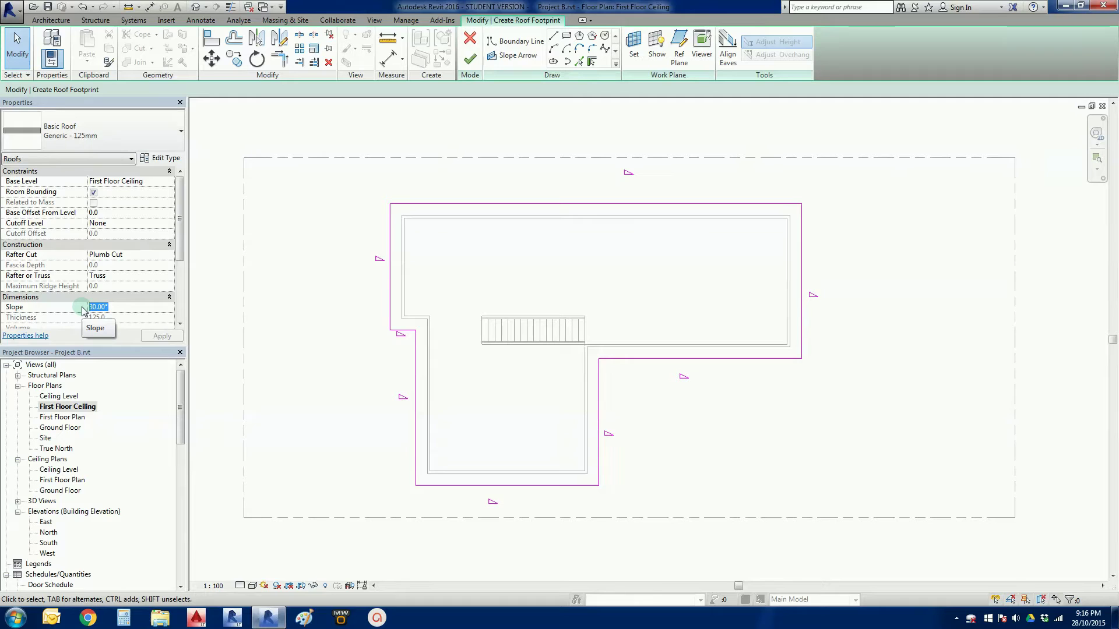
text(22)
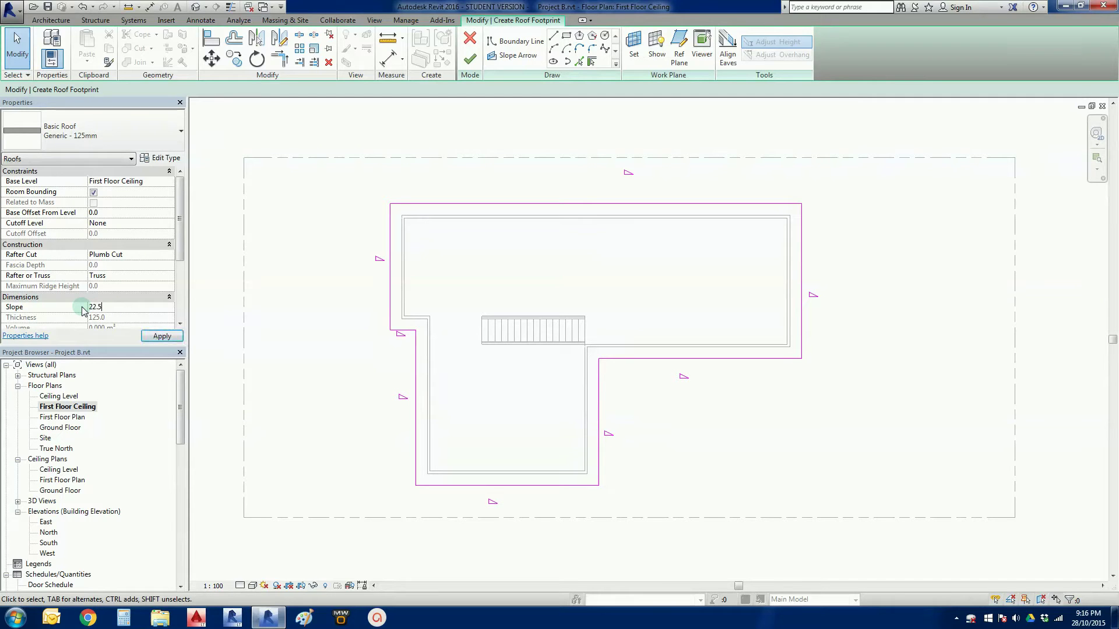
text(.5)
key(Return)
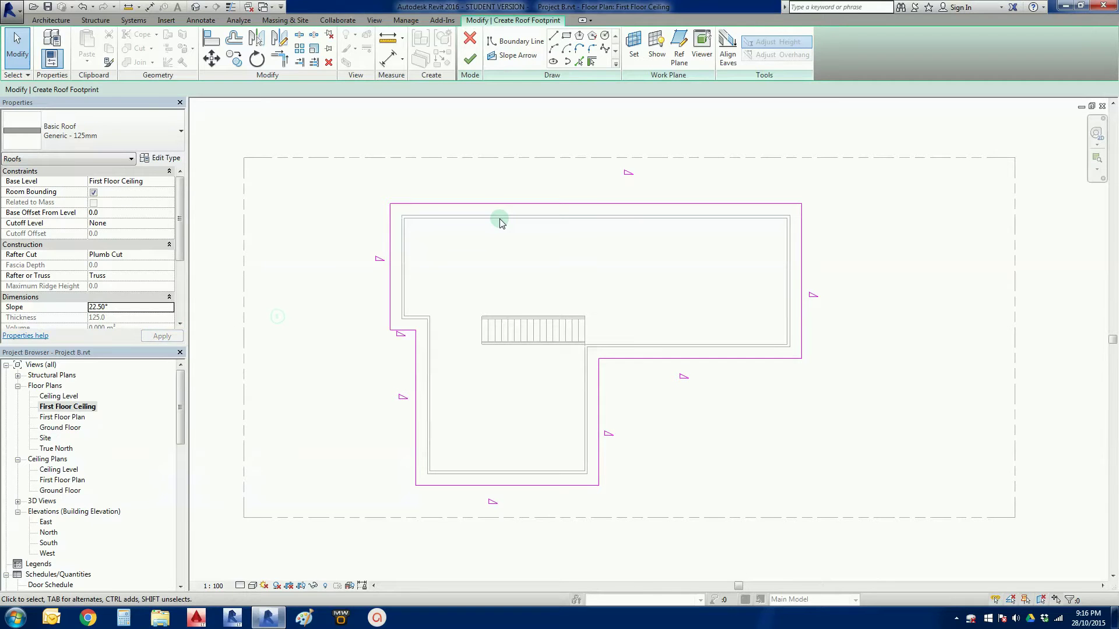
click(552, 207)
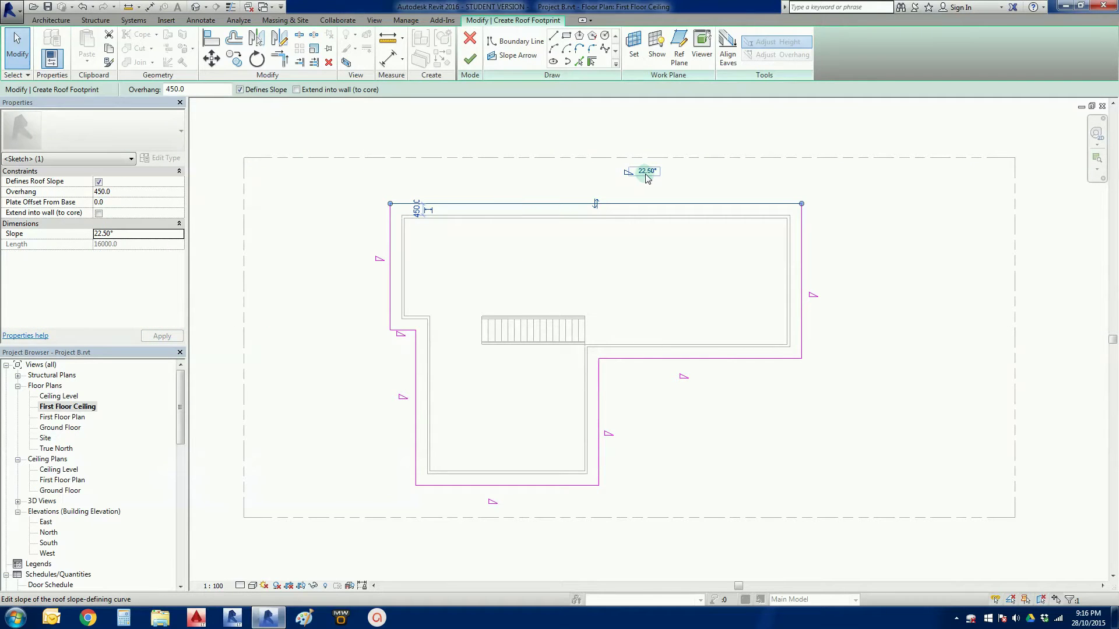
click(801, 262)
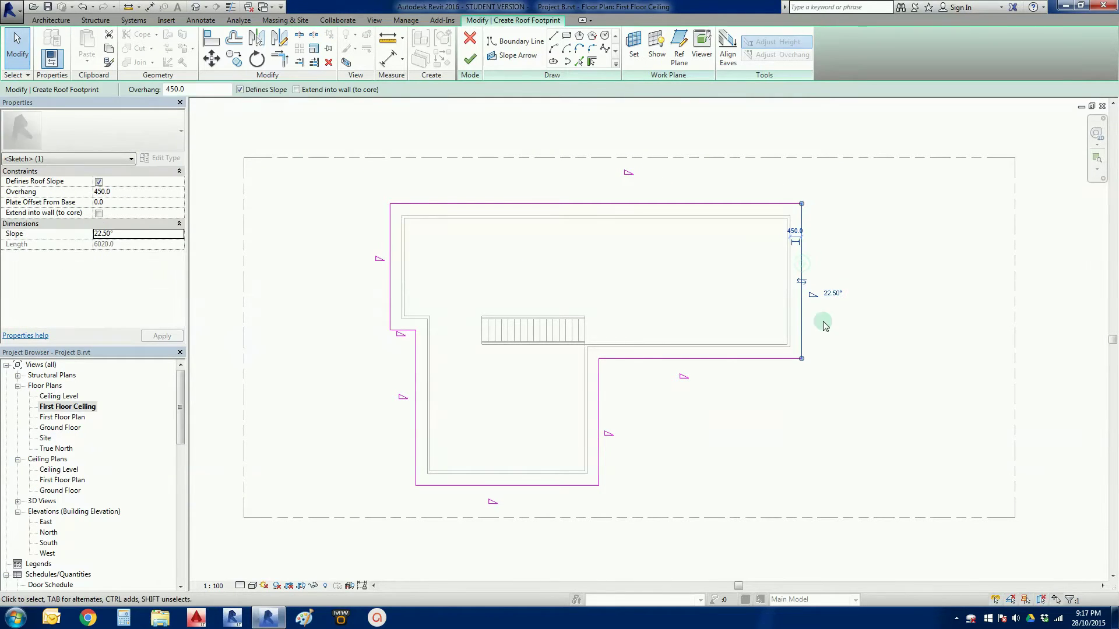
click(750, 430)
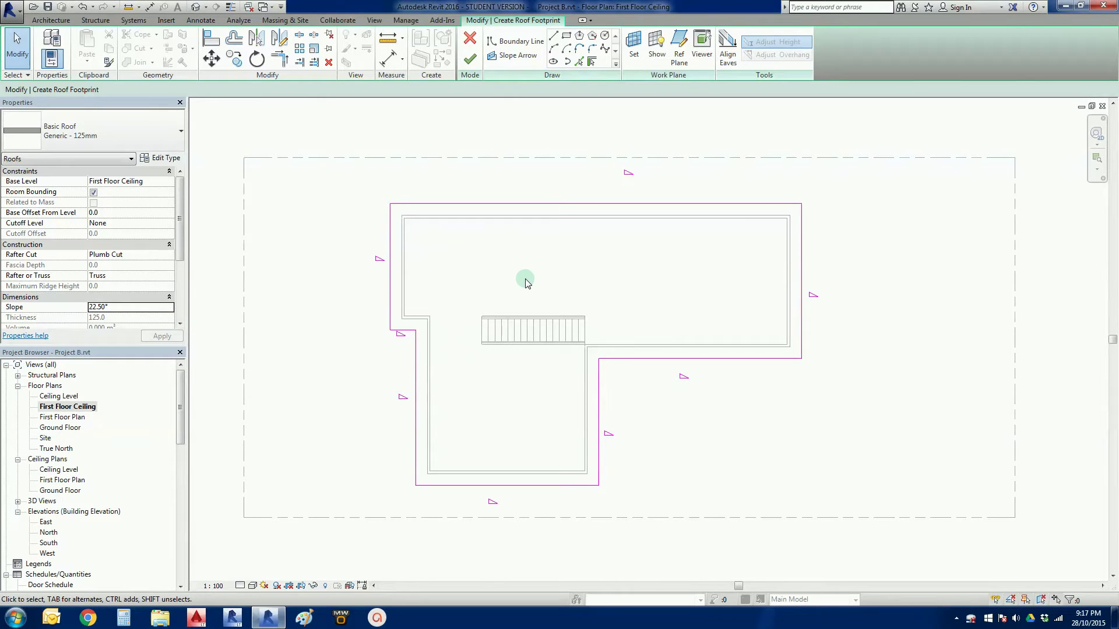
middle_drag(525, 279, 570, 387)
scroll(580, 395, up, 1)
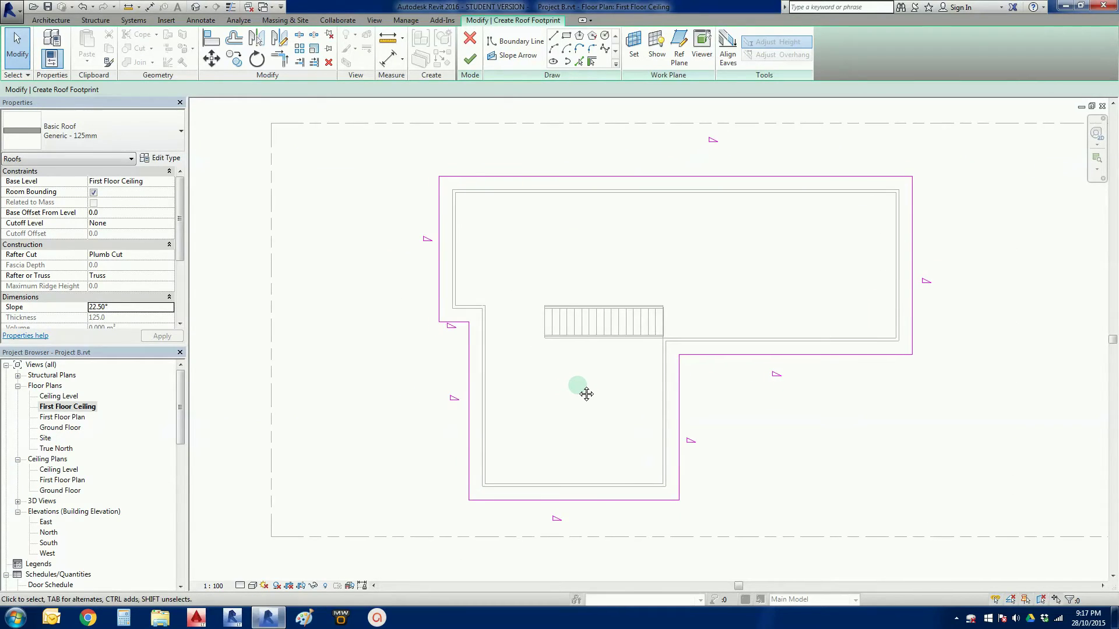
scroll(283, 325, down, 1)
middle_drag(283, 324, 419, 331)
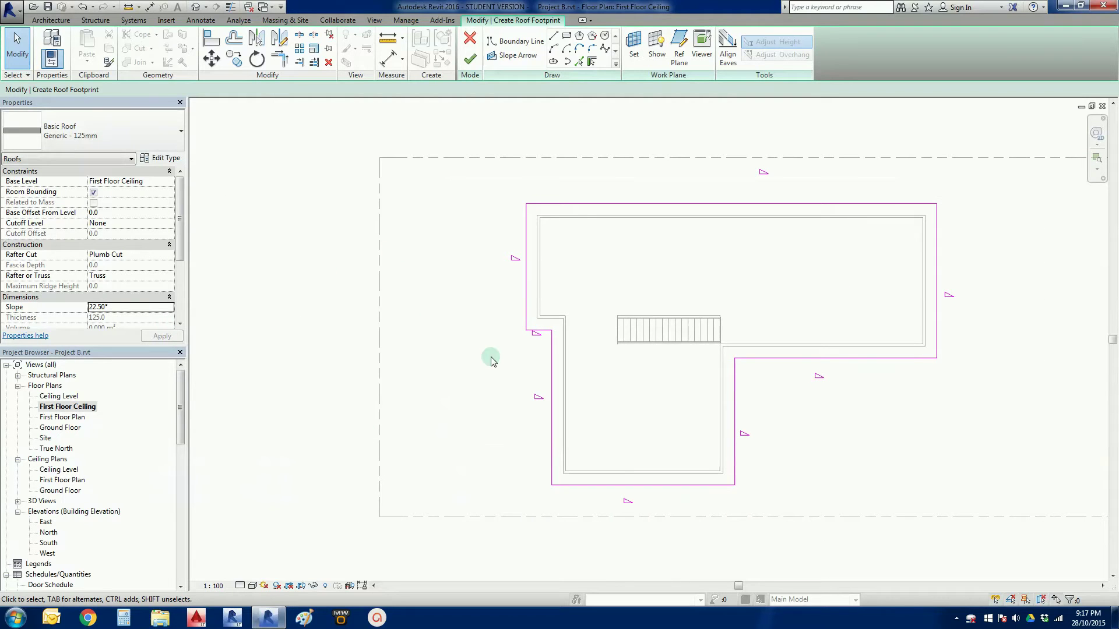
scroll(505, 312, up, 1)
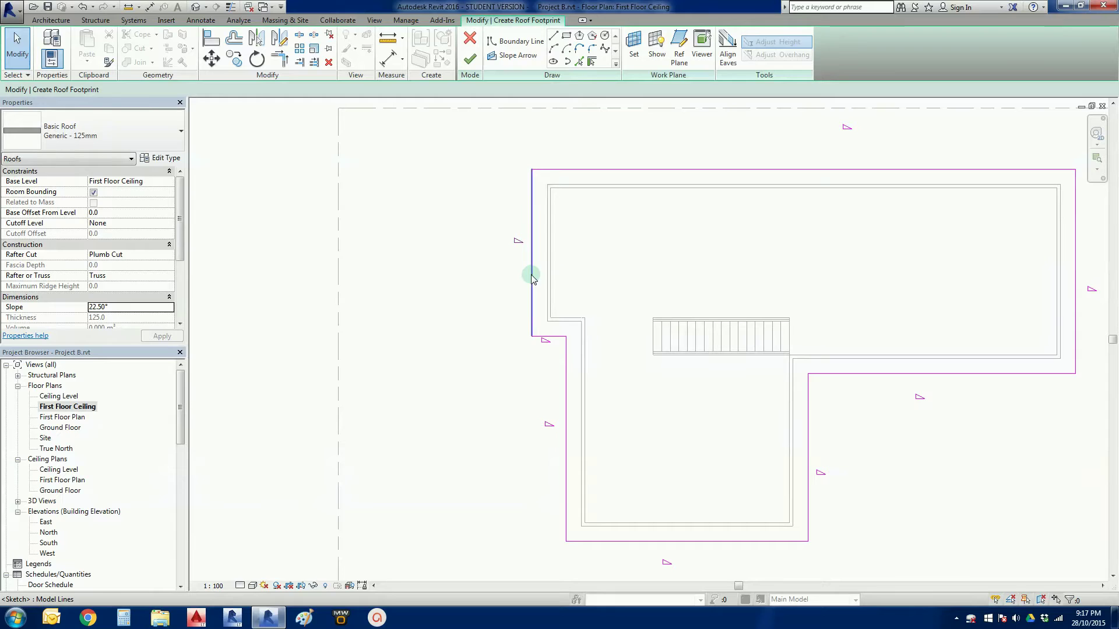
scroll(536, 267, down, 2)
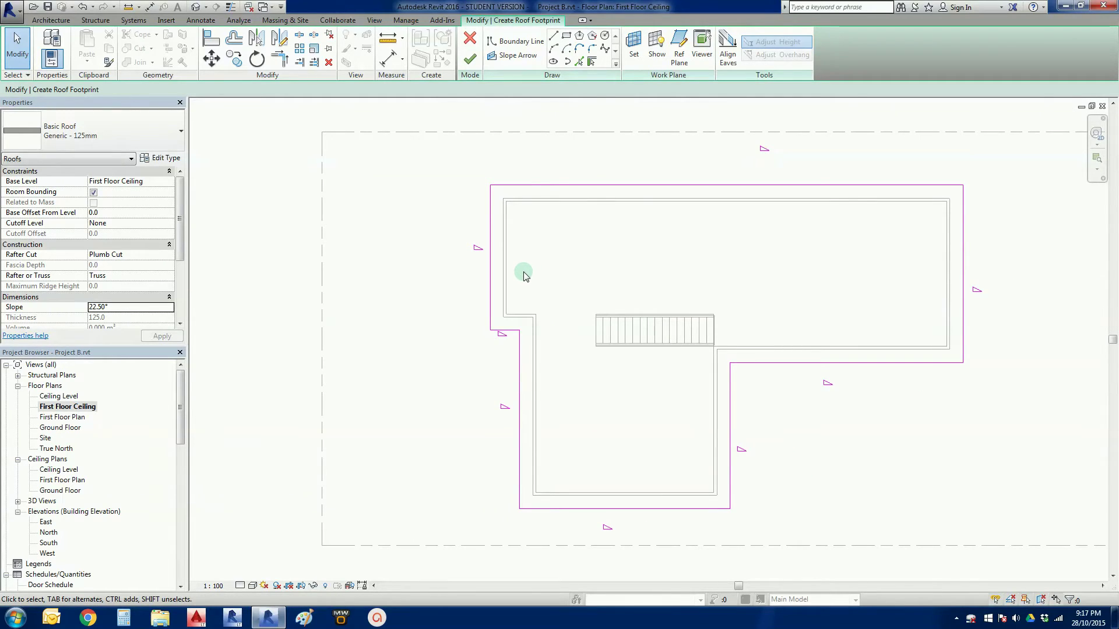
scroll(520, 278, up, 1)
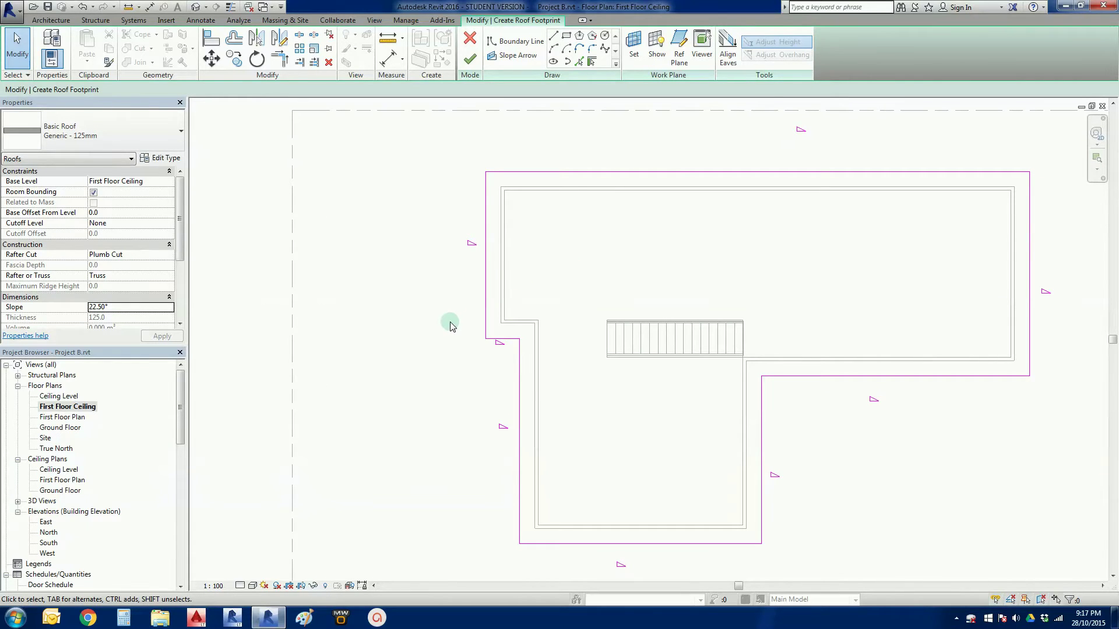
middle_drag(457, 327, 416, 332)
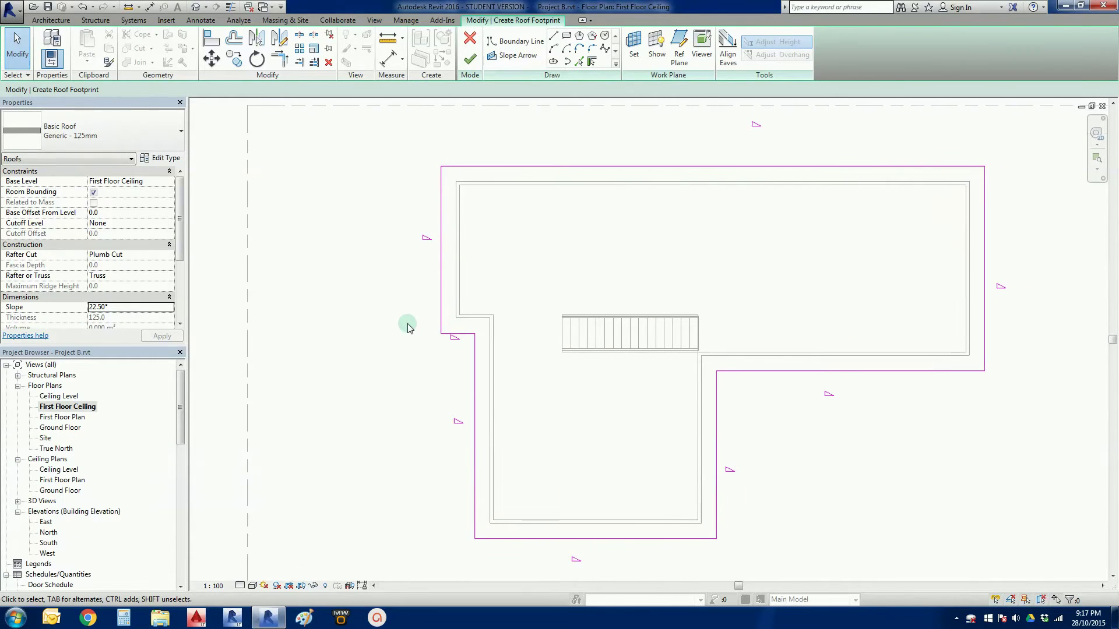
scroll(407, 327, down, 1)
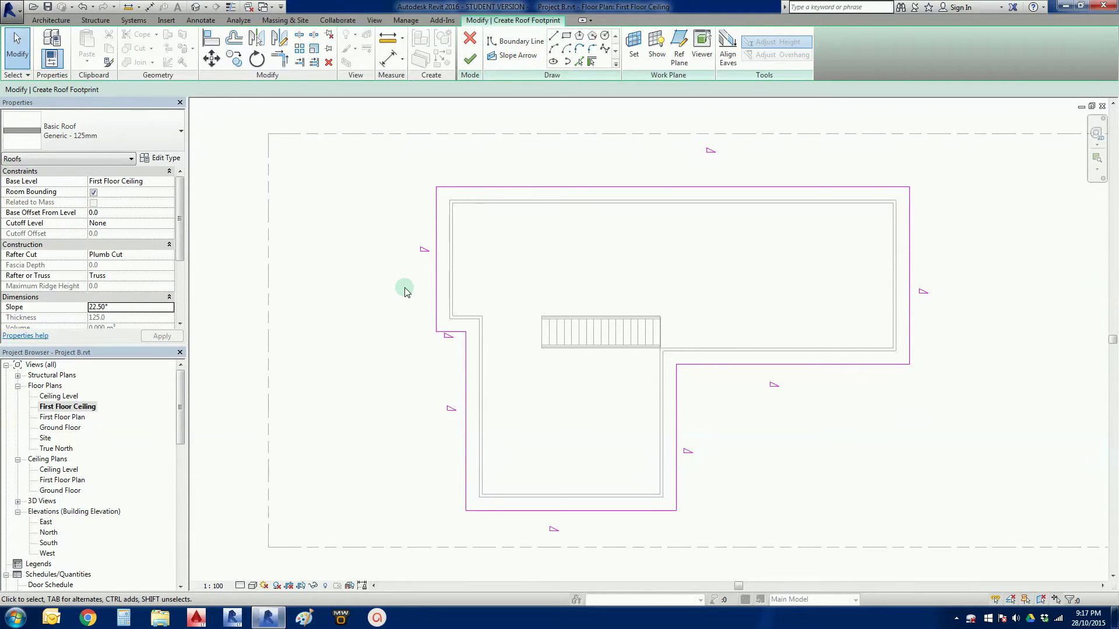
scroll(406, 290, up, 1)
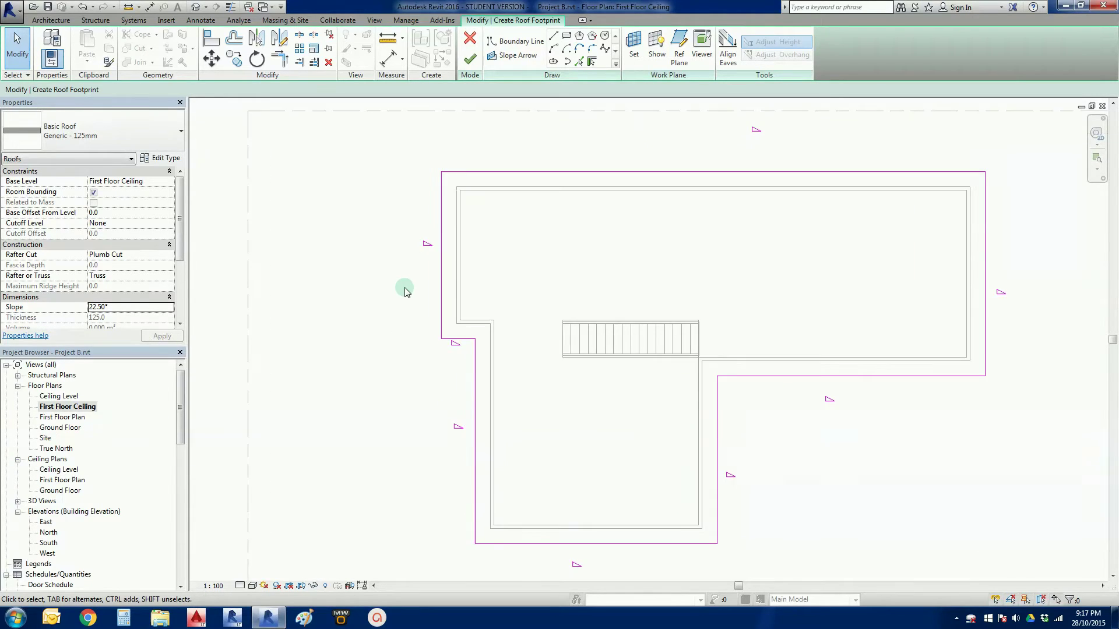
Check the slope and overhang of the short western boundary line at the upper end of the roof footprint.
click(441, 286)
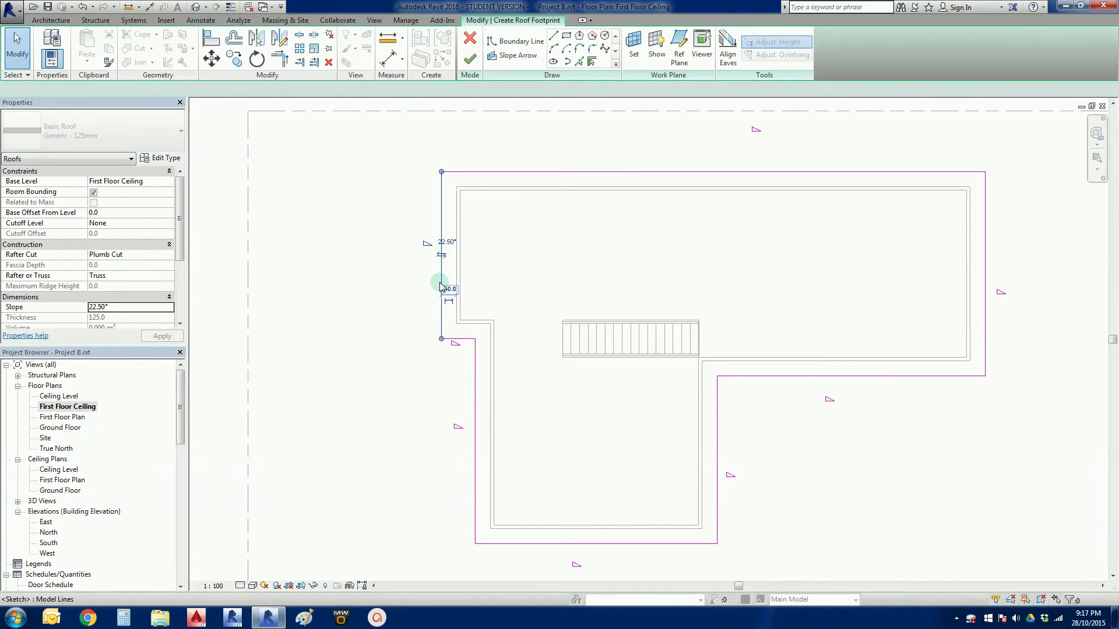
click(409, 302)
scroll(408, 268, up, 2)
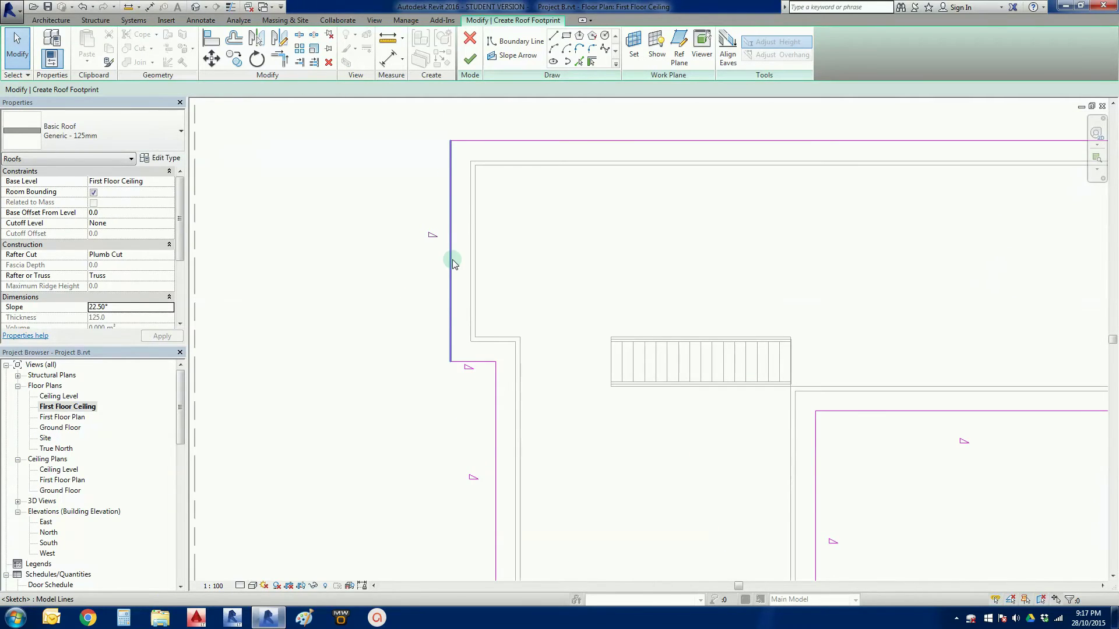
click(450, 257)
scroll(428, 250, up, 1)
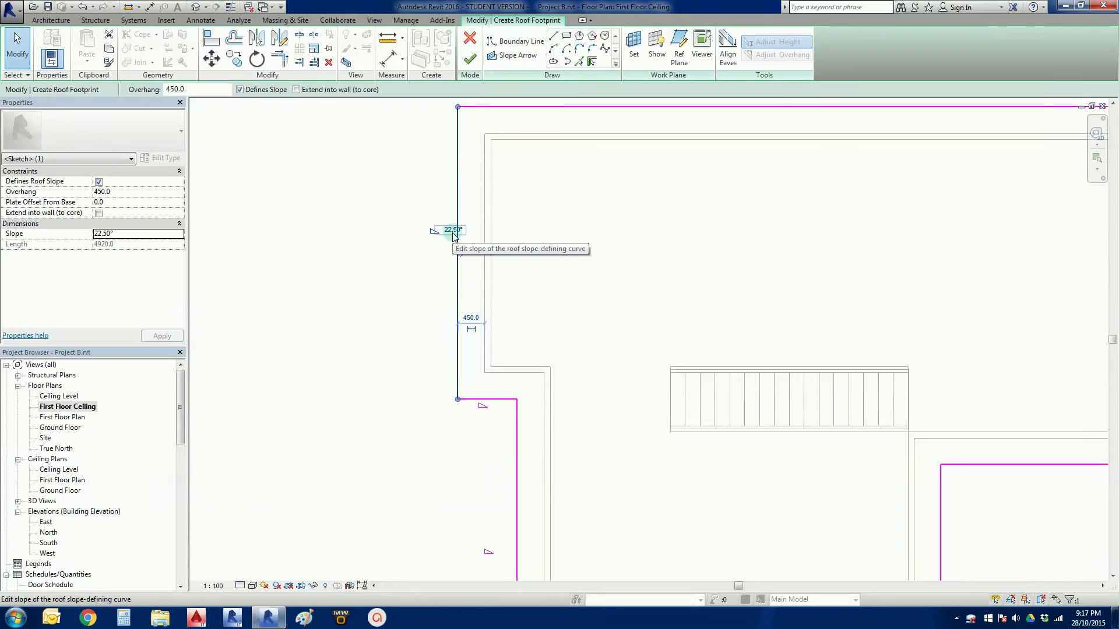
click(406, 298)
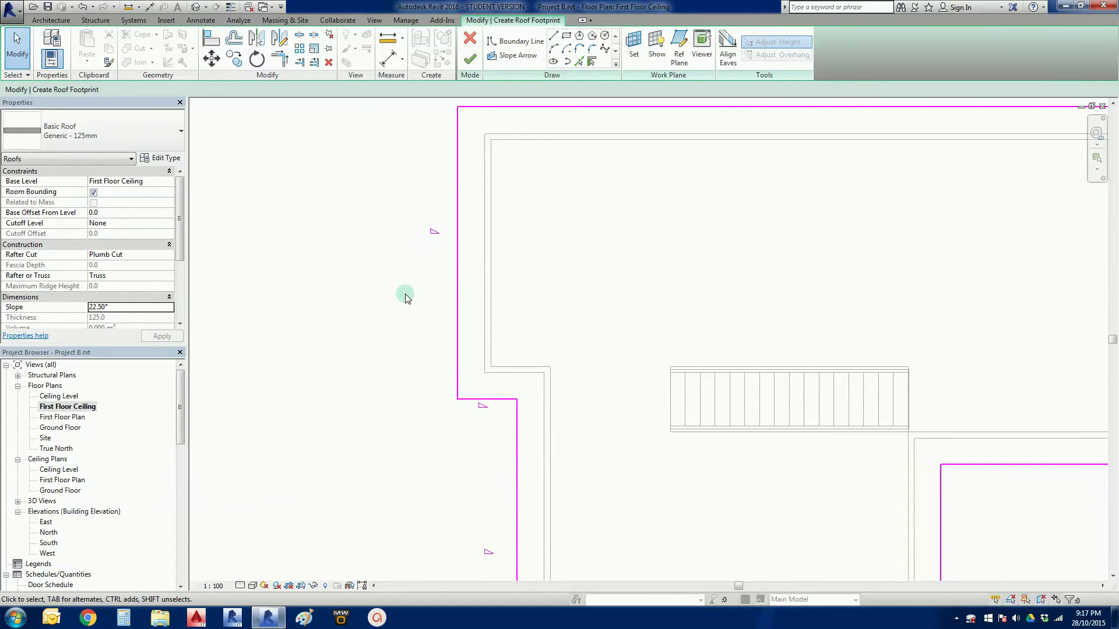
scroll(406, 298, down, 1)
middle_drag(406, 298, 428, 317)
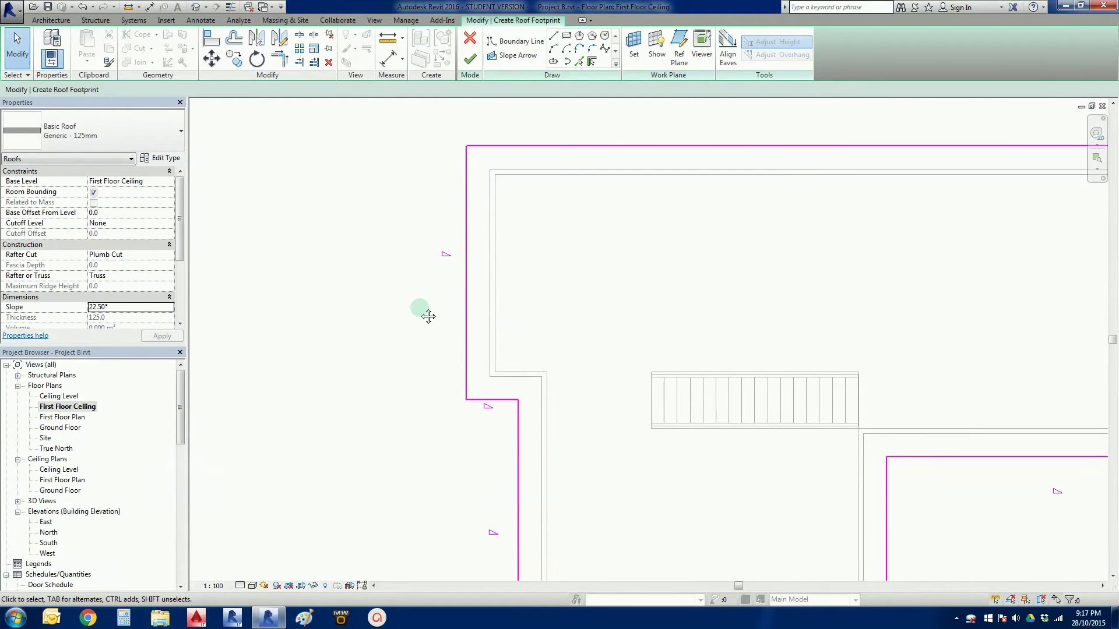
Try to set the slope of the footprint's upper western boundary line to 90°.
click(467, 307)
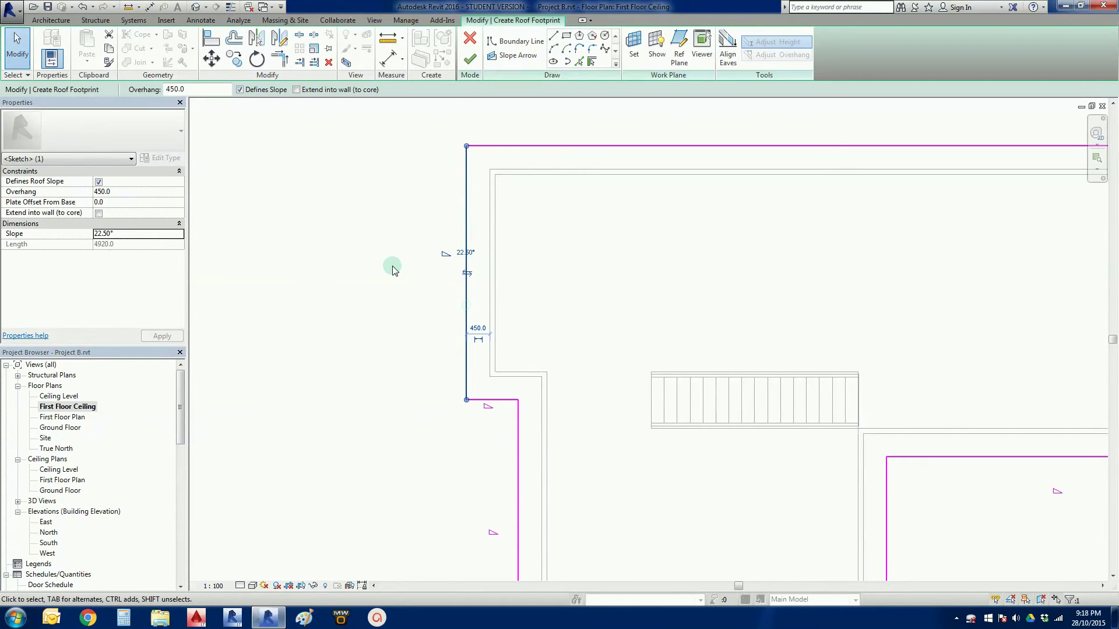
click(464, 253)
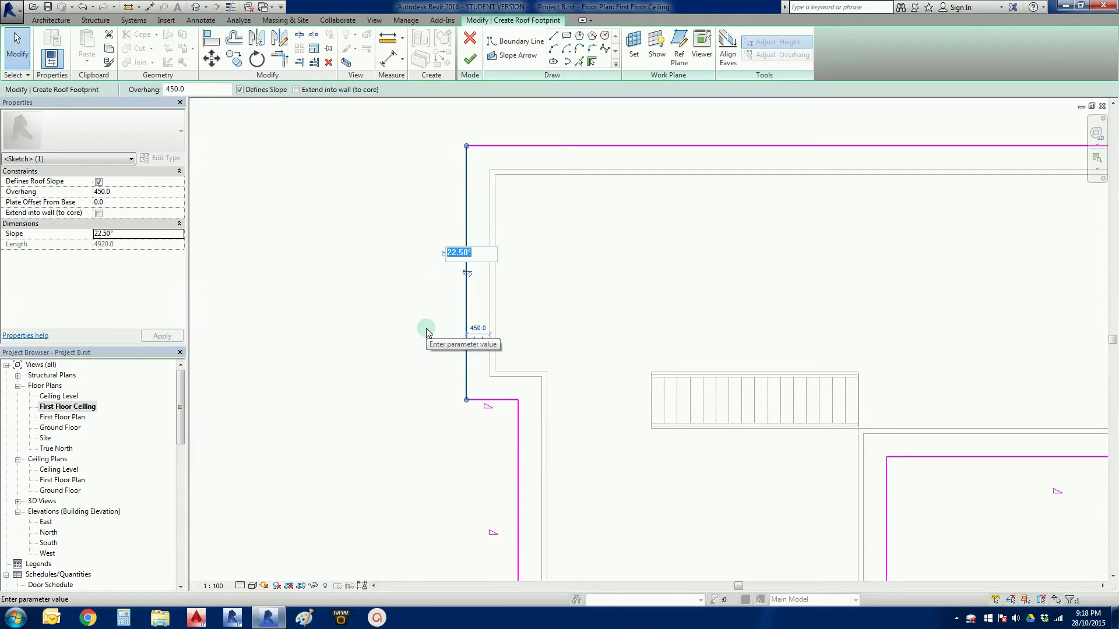
key(Delete)
key(Return)
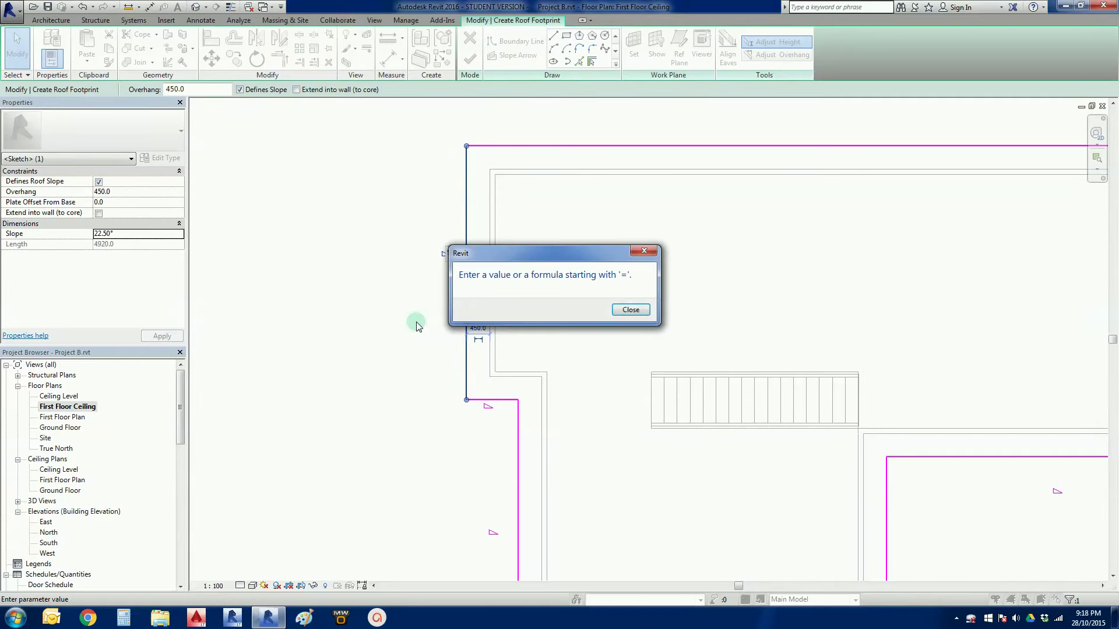
drag(545, 256, 614, 247)
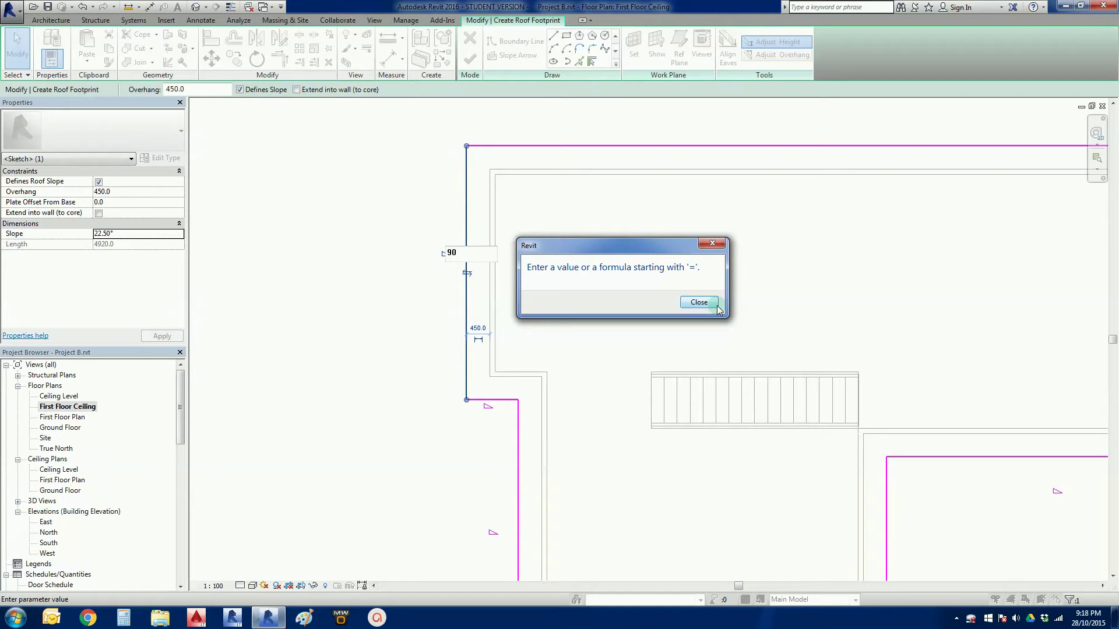
click(716, 243)
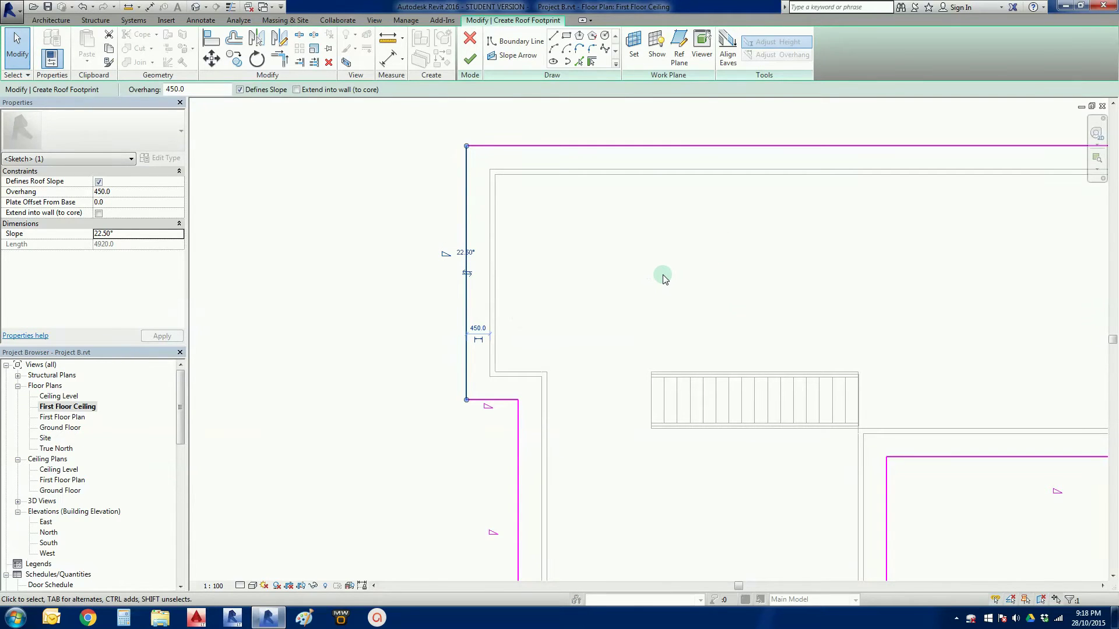
key(Escape)
key(Escape)
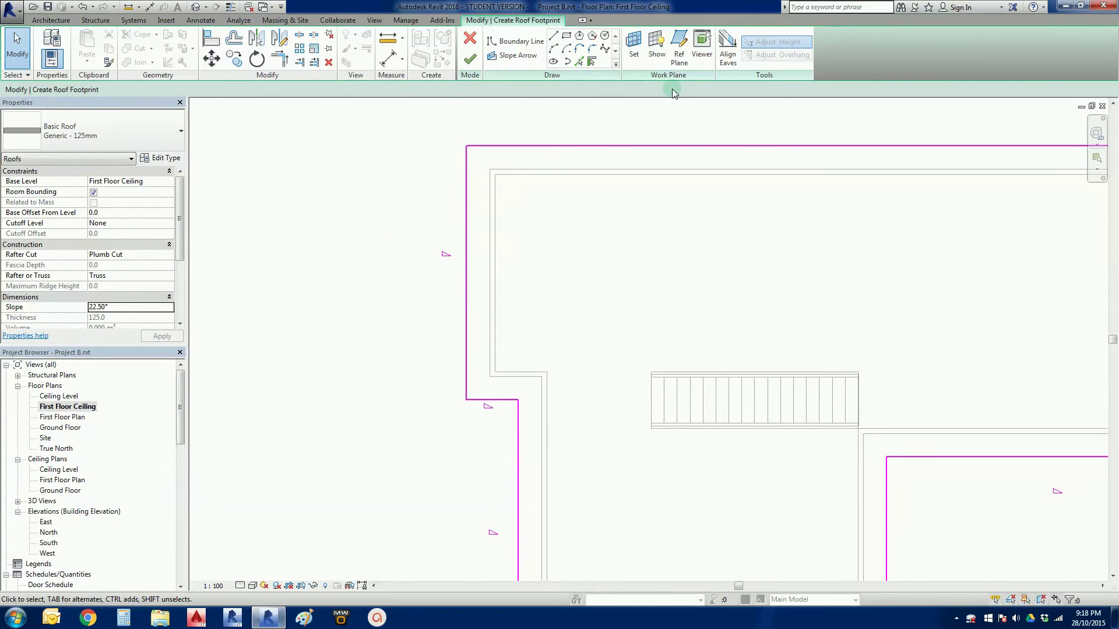
Turn off Defines Slope for the footprint's upper western boundary line to form a gable end, and finish the roof.
click(466, 222)
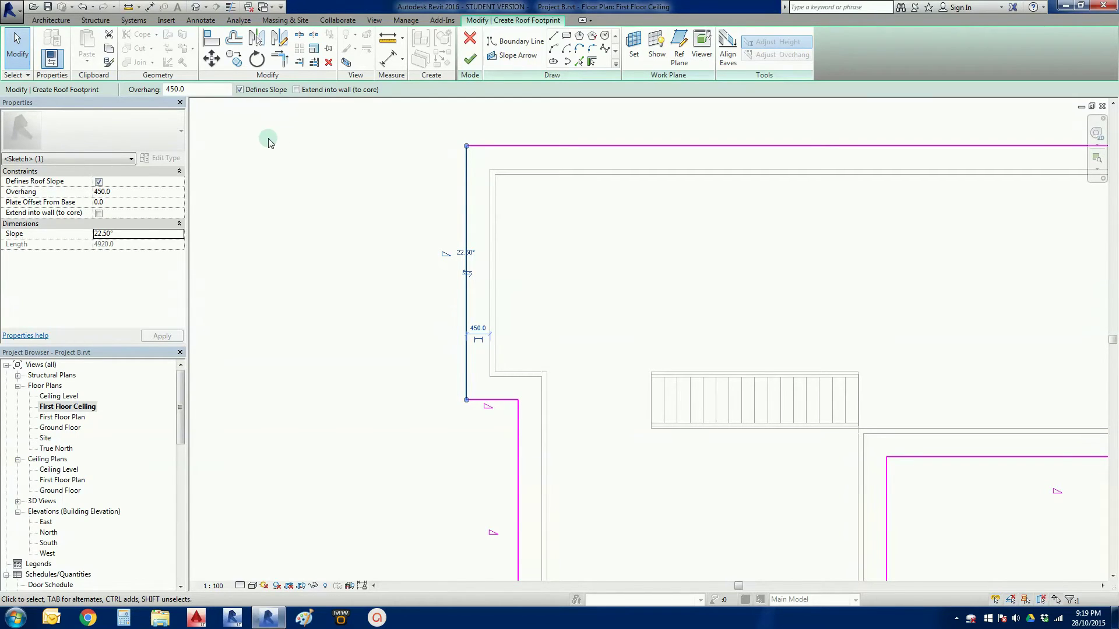
click(239, 90)
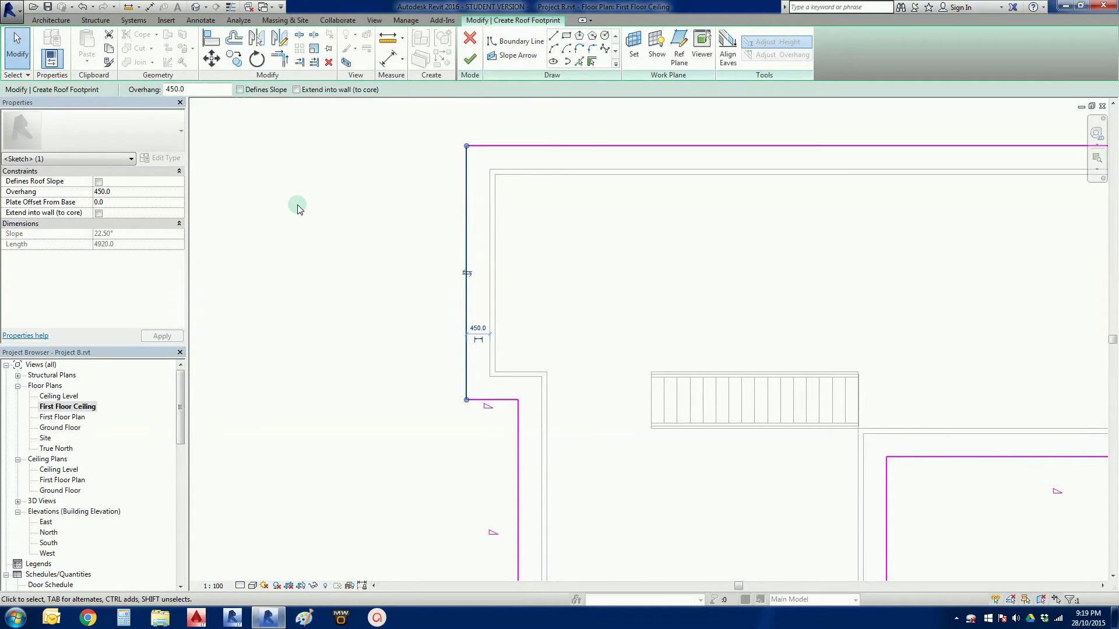
click(298, 208)
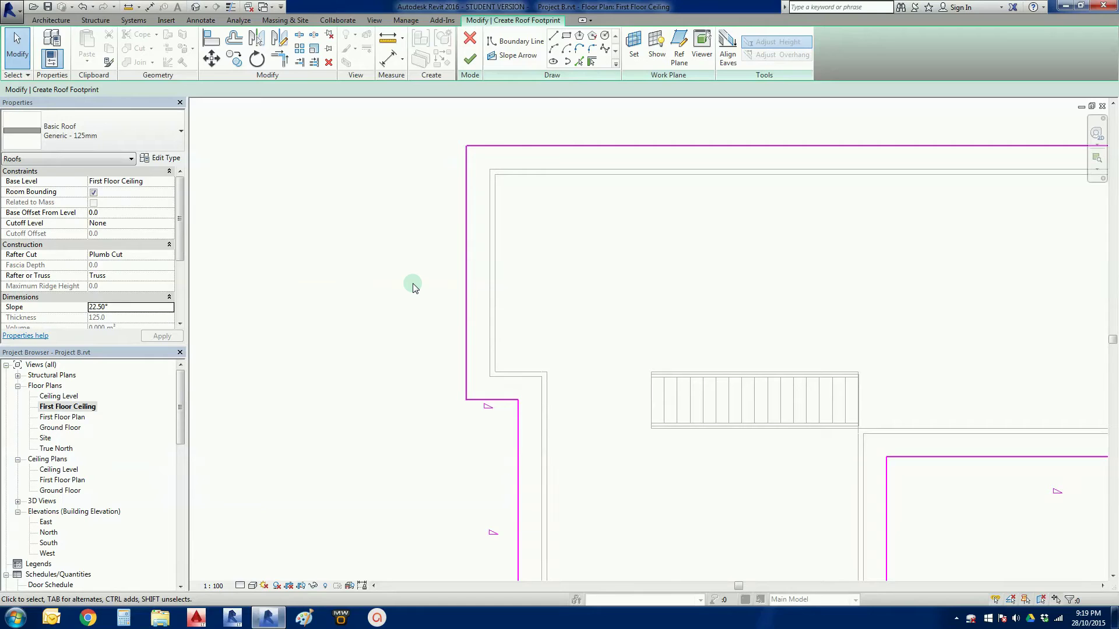
scroll(413, 287, down, 3)
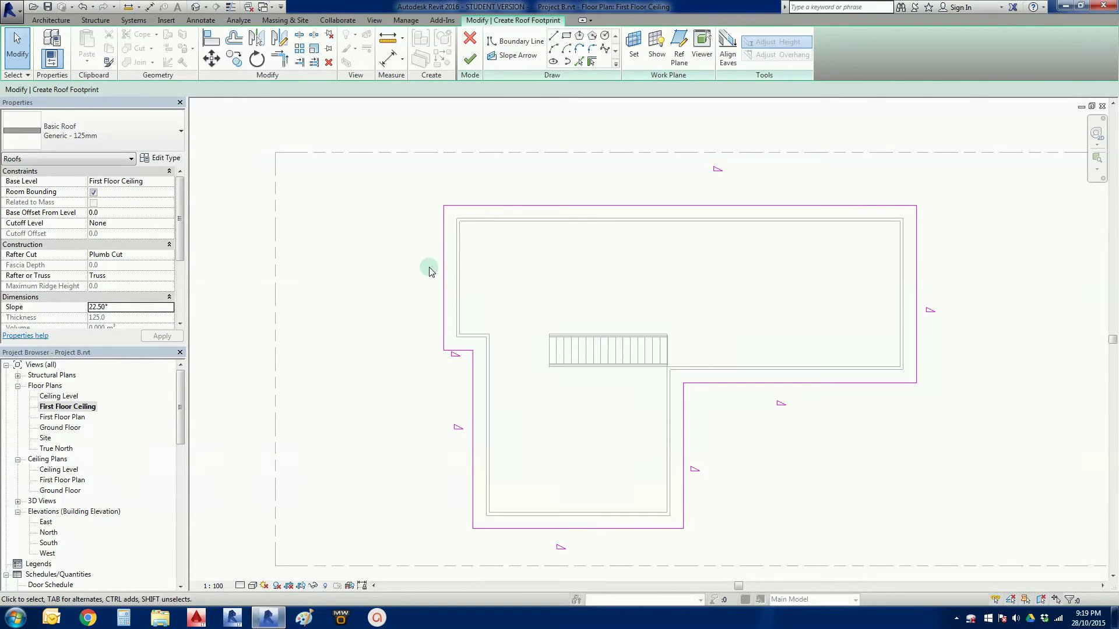
click(468, 63)
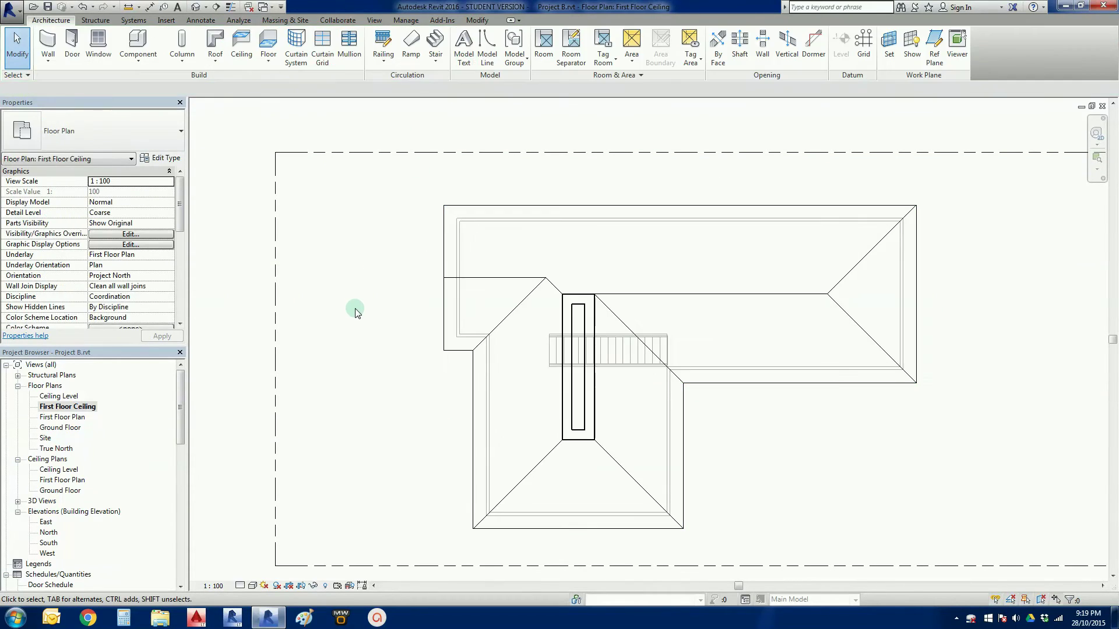
Examine the finished roof's ridges in plan and its gable end from several sides in the default 3D view.
scroll(432, 333, up, 2)
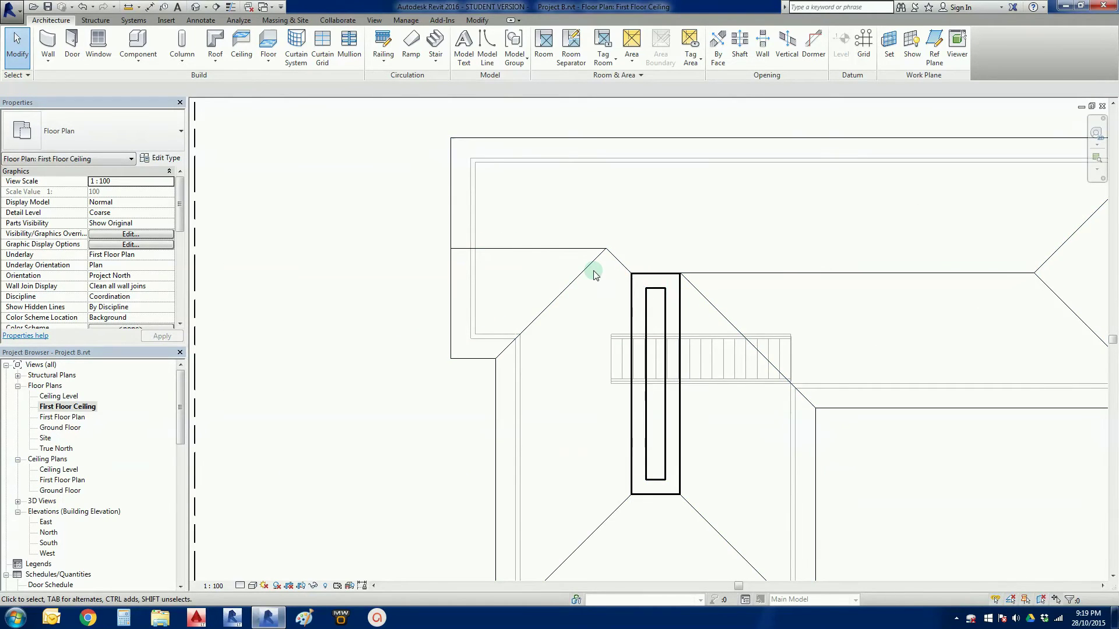
scroll(537, 242, down, 2)
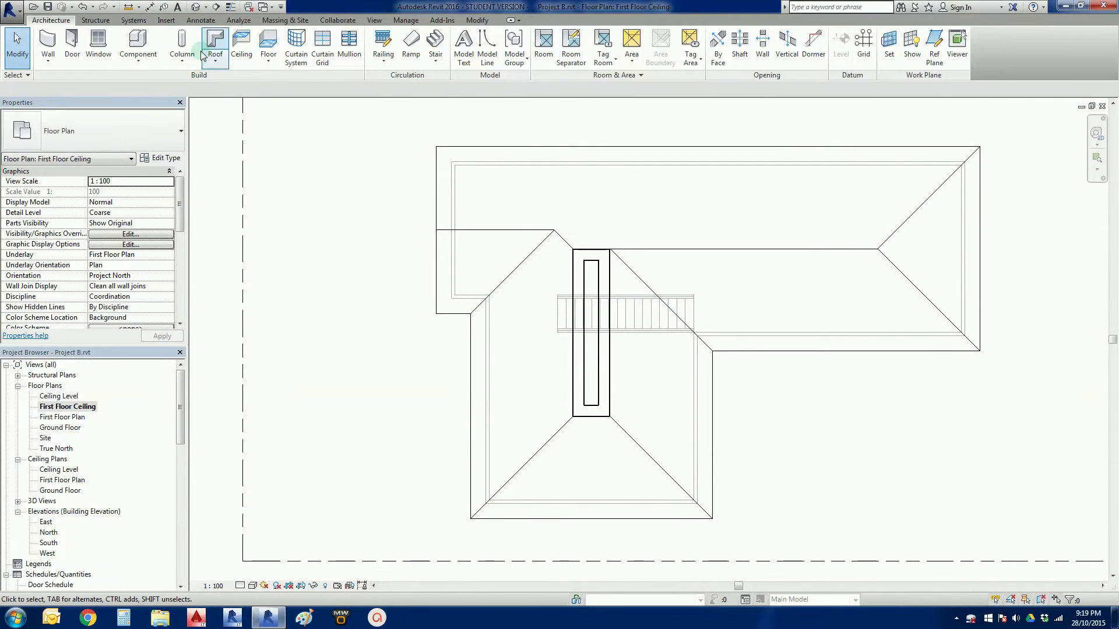
click(196, 7)
scroll(334, 258, down, 6)
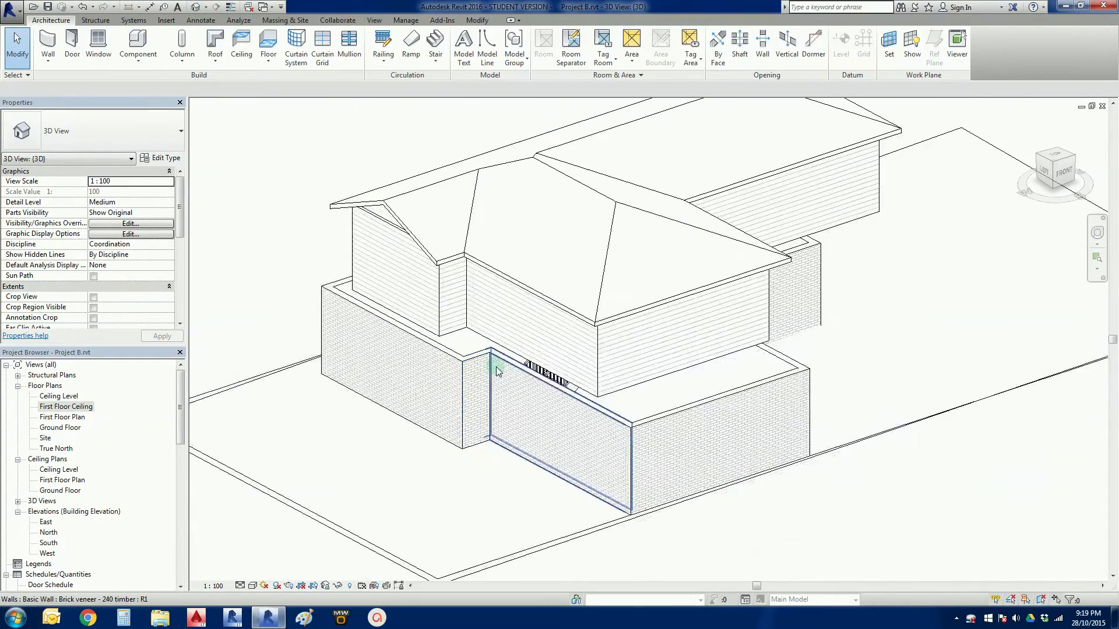
shift+middle_drag(494, 433, 574, 359)
scroll(475, 243, up, 5)
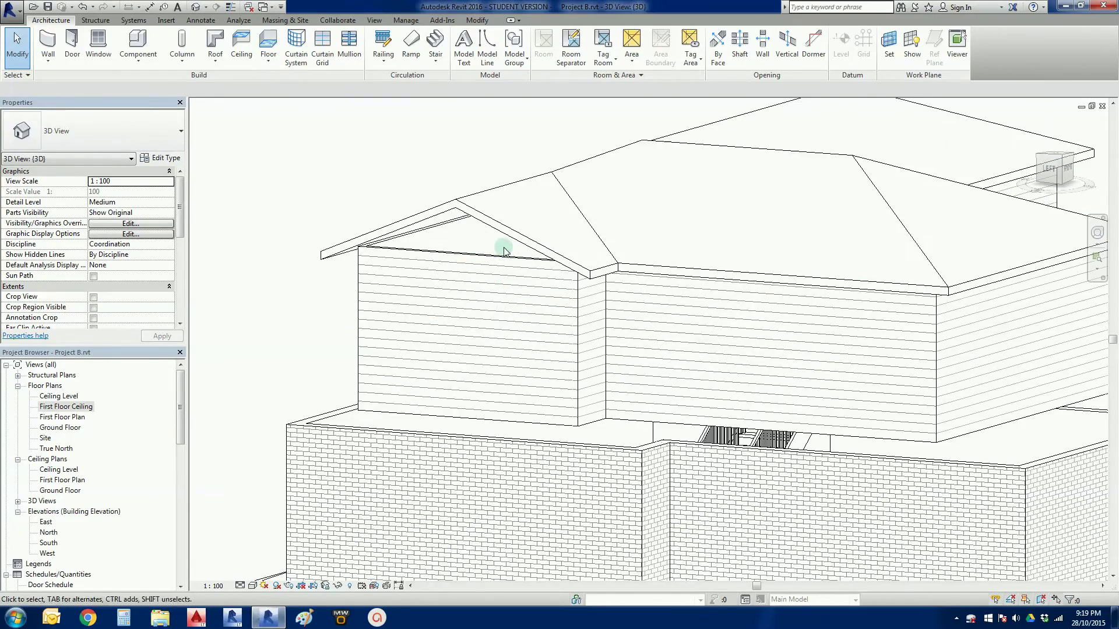
scroll(531, 251, down, 5)
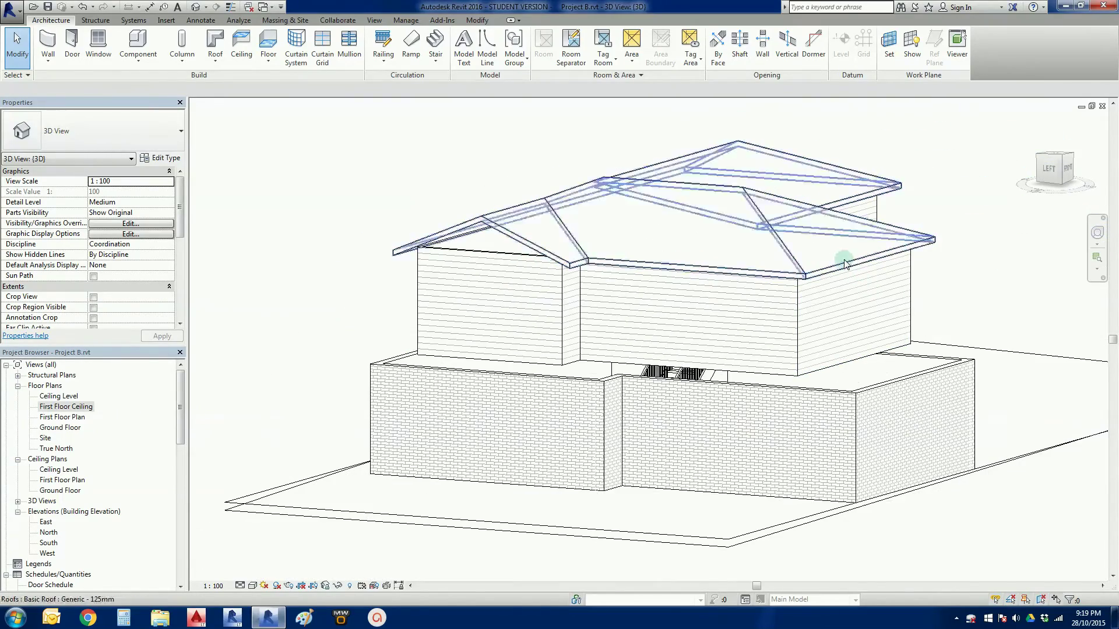
shift+middle_drag(825, 232, 530, 445)
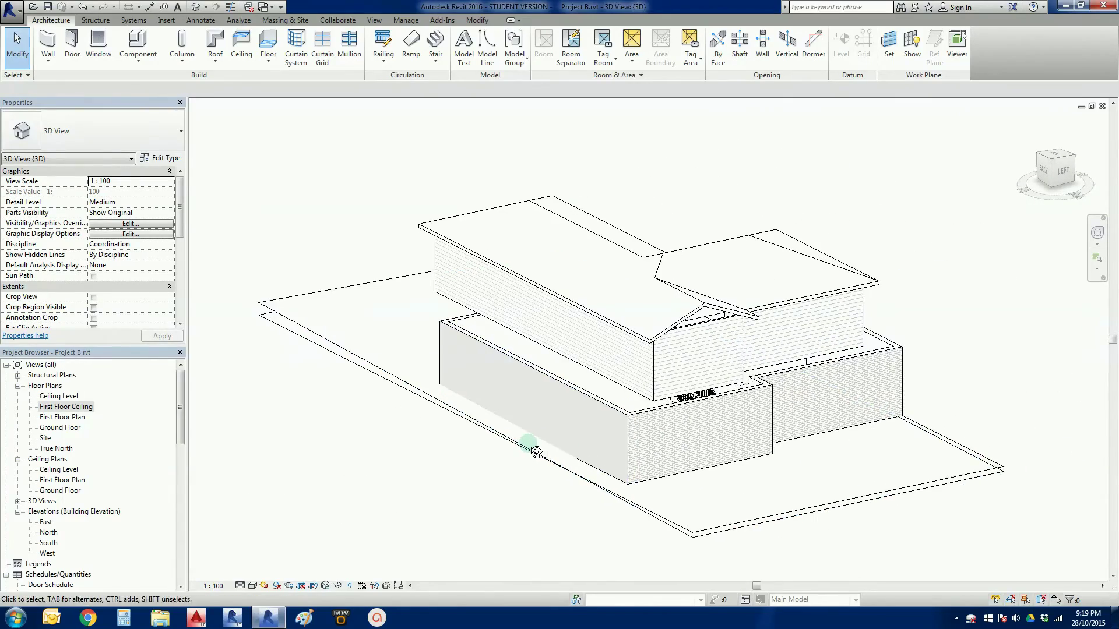
scroll(507, 444, up, 4)
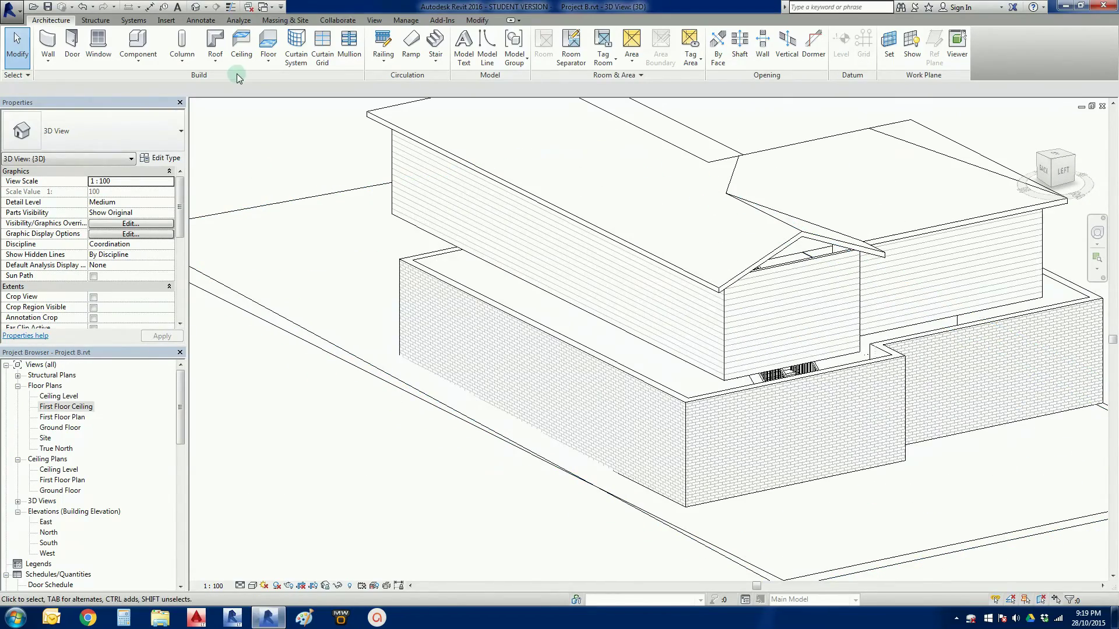
Start a roof fascia and set its type profile to M_Fascia-Flat : 19 x 184mm.
click(217, 65)
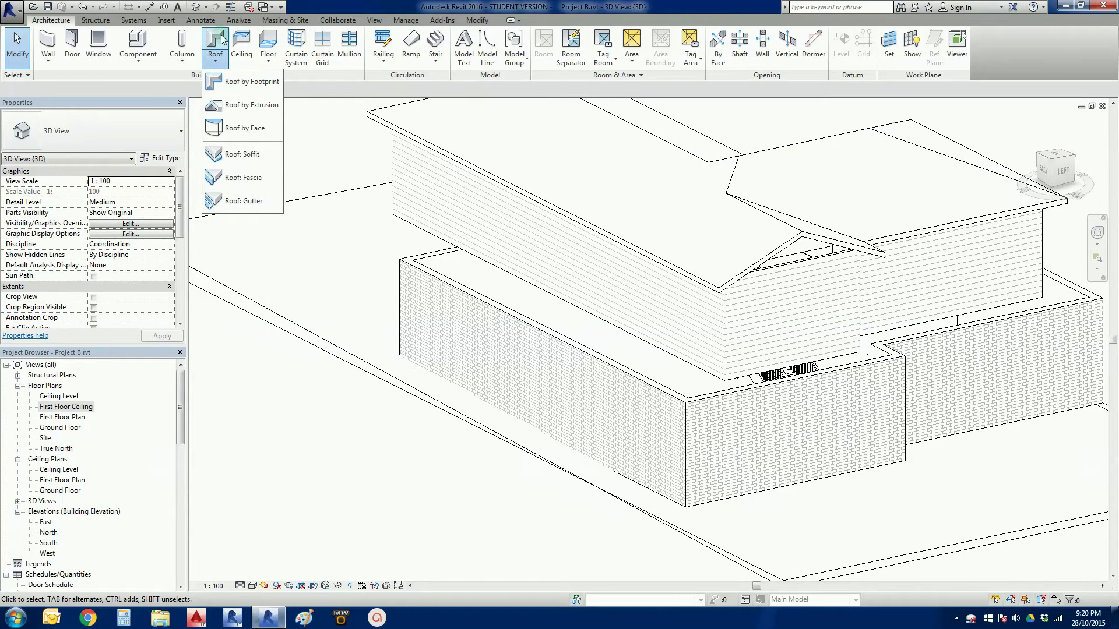
click(260, 185)
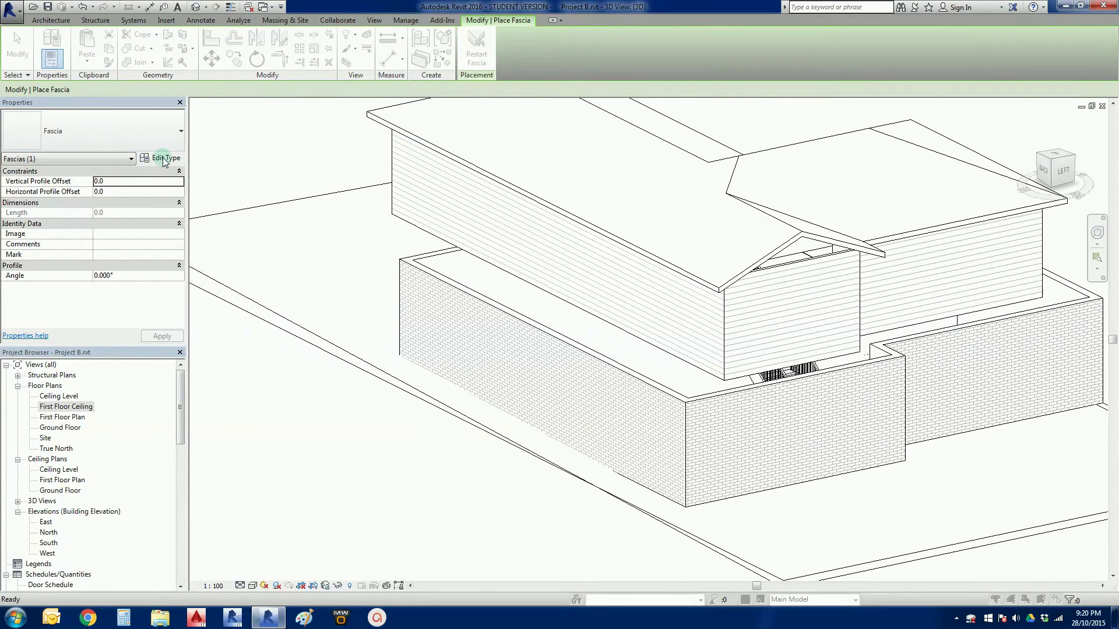
click(165, 159)
click(660, 250)
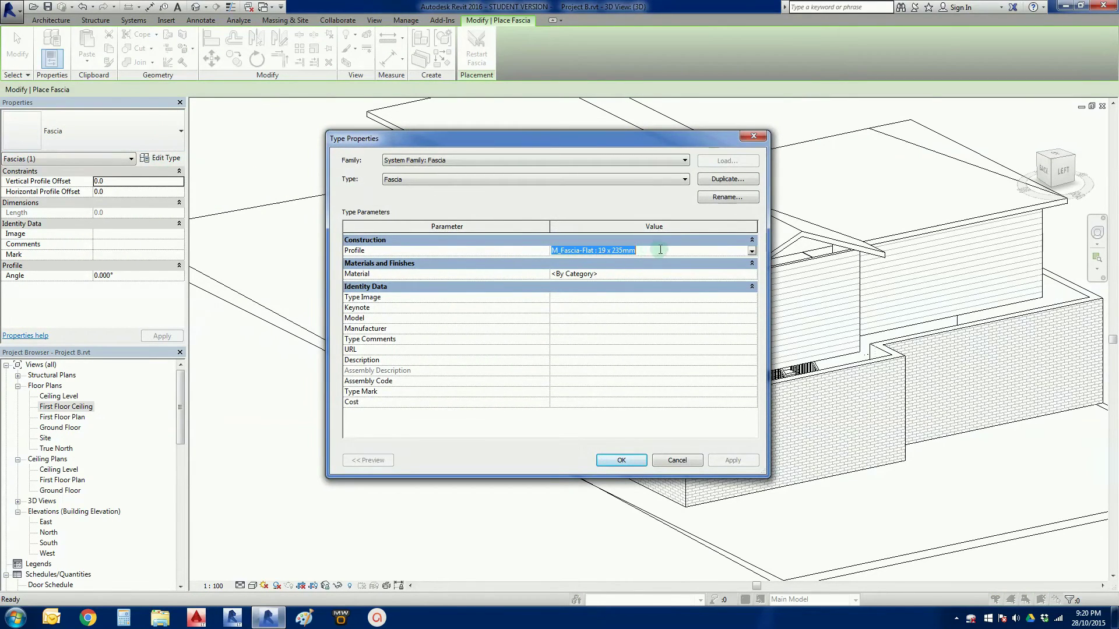
click(751, 250)
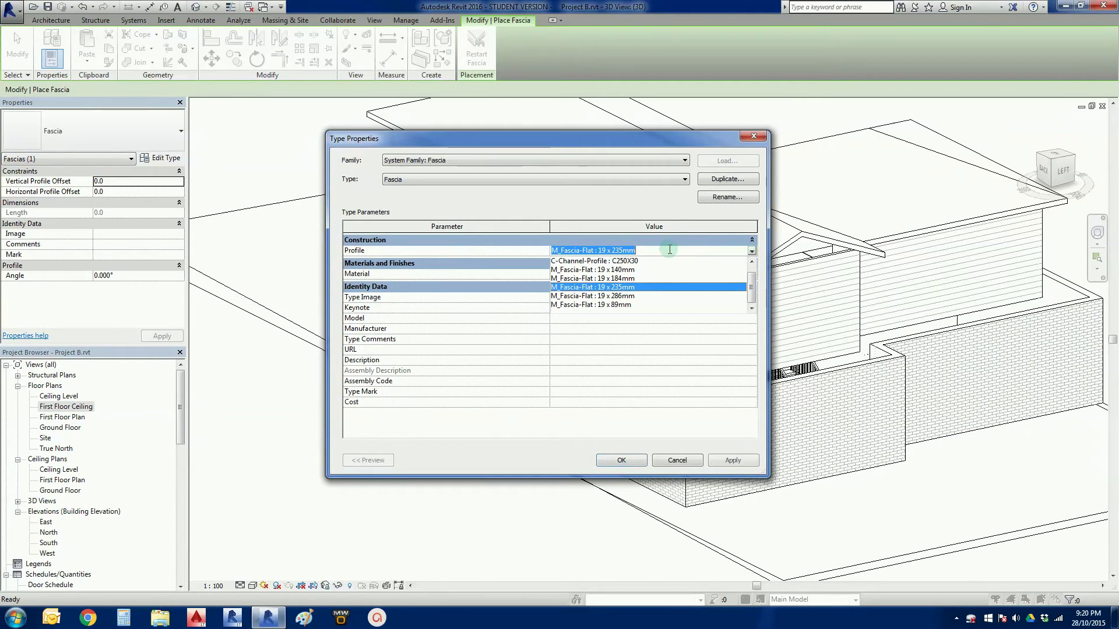
click(610, 278)
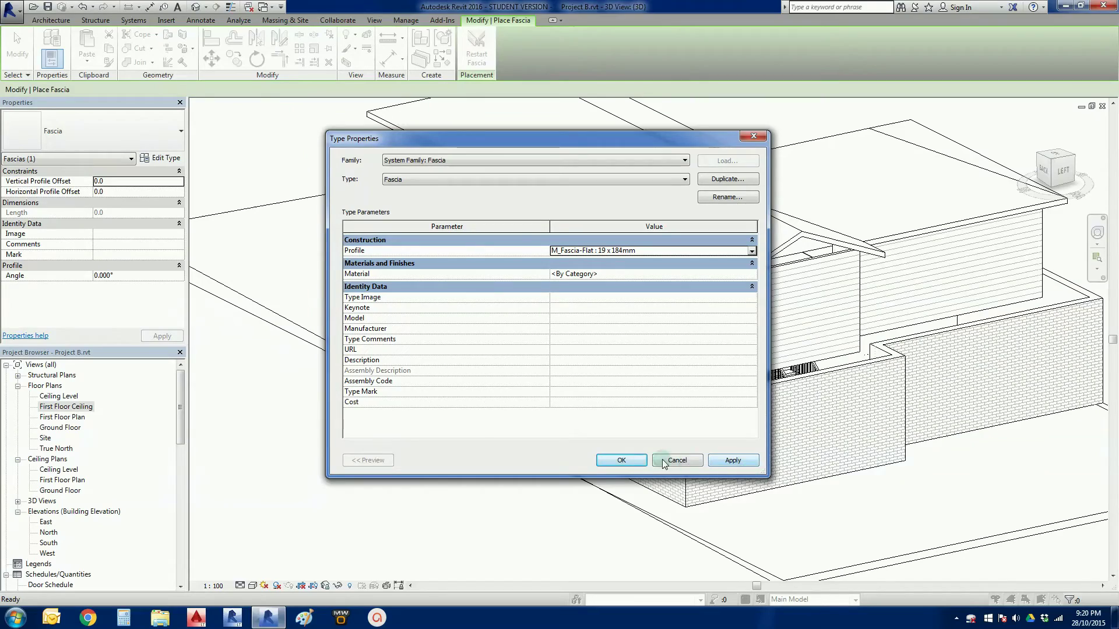
click(741, 462)
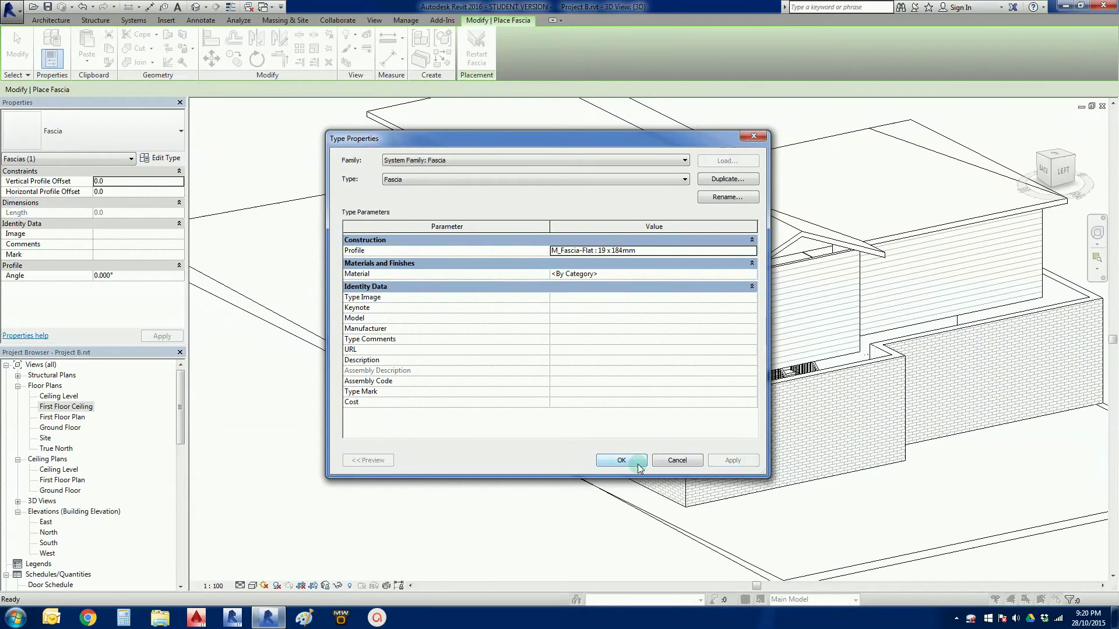
click(639, 468)
Turn on thin lines and place the fascia along the upper edge of the roof's long northern eave.
scroll(665, 292, up, 5)
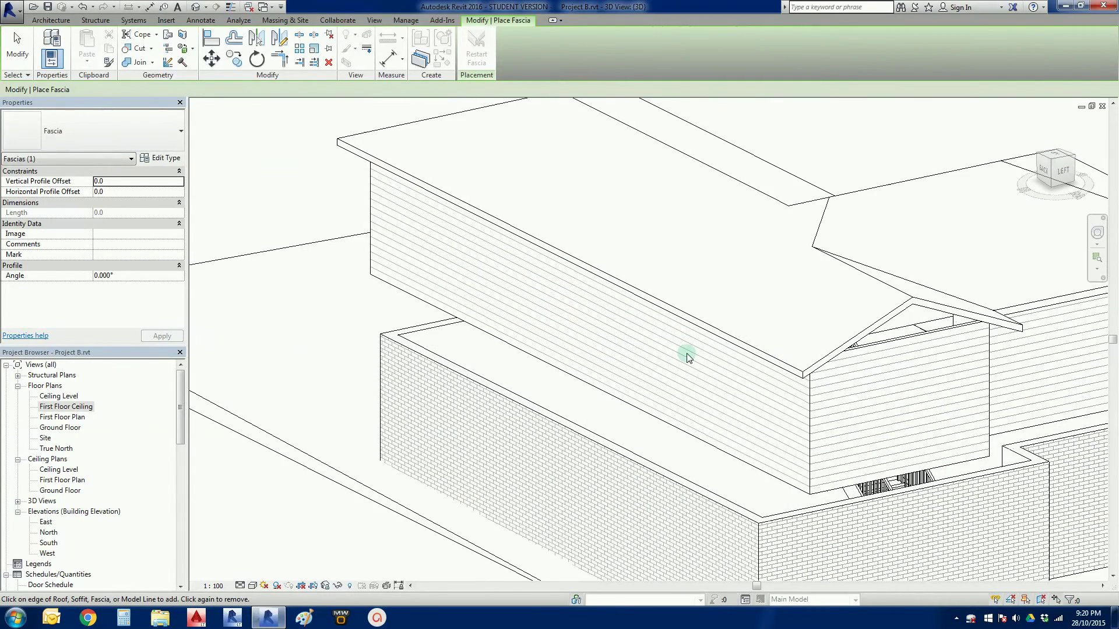
scroll(670, 317, up, 4)
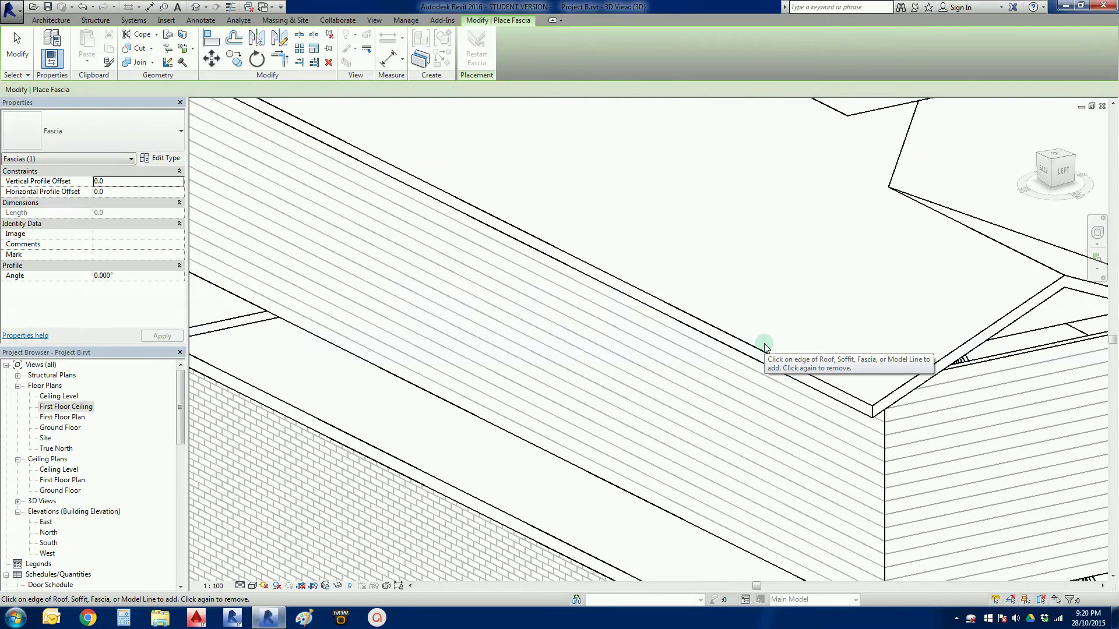
click(764, 347)
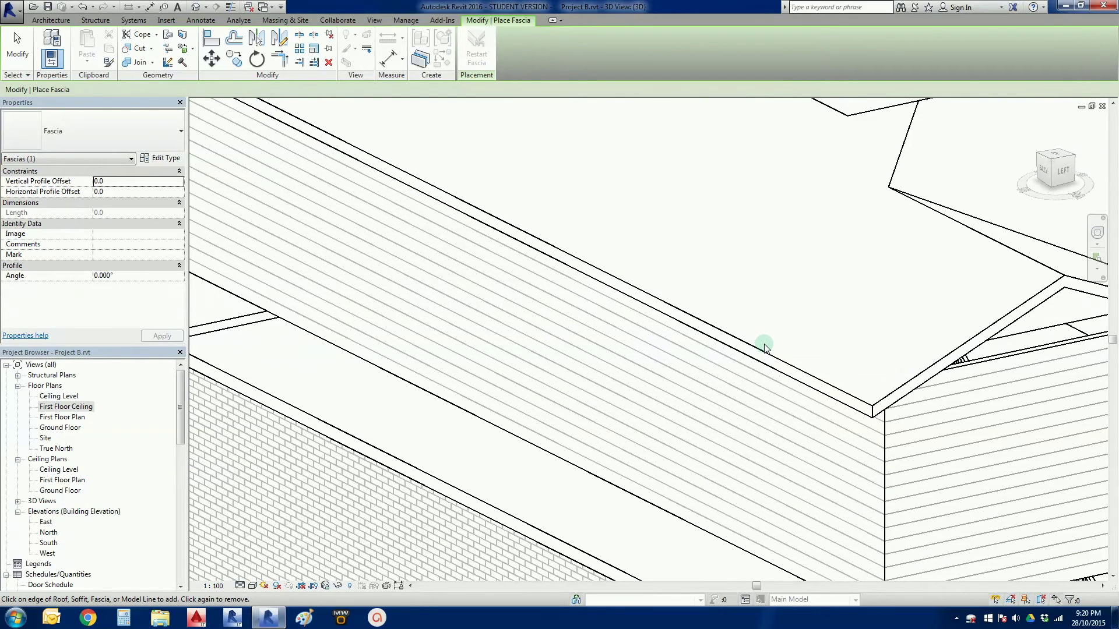
click(231, 8)
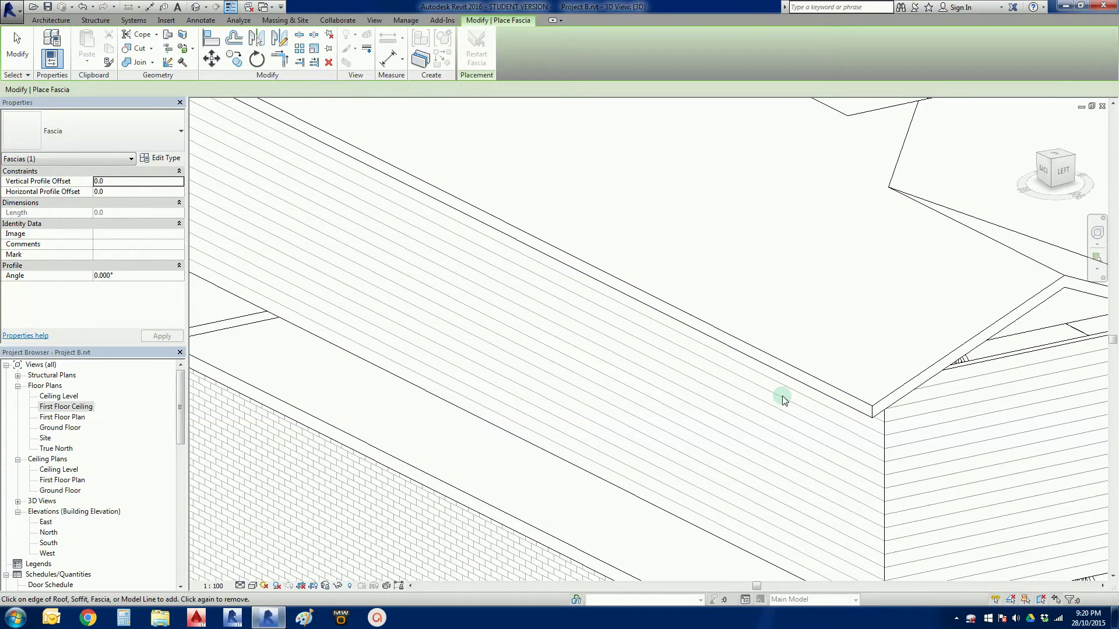
click(774, 361)
scroll(719, 404, down, 4)
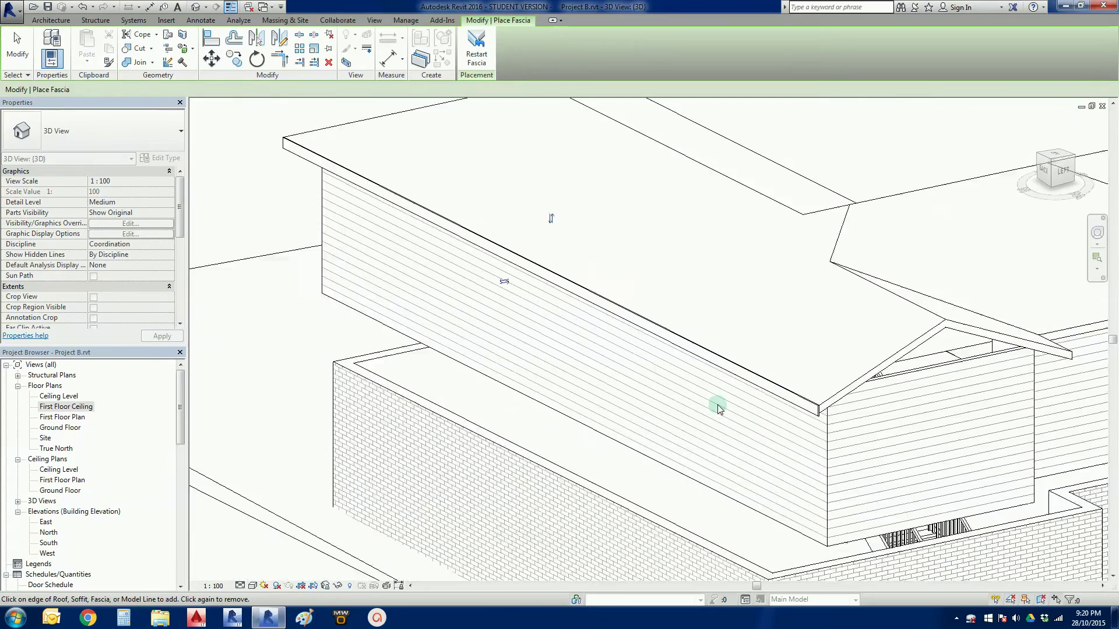
Continue the fascia around the hipped eastern end and along the southern eaves, including the inner-corner edge between them.
shift+middle_drag(604, 398, 745, 389)
scroll(700, 376, up, 4)
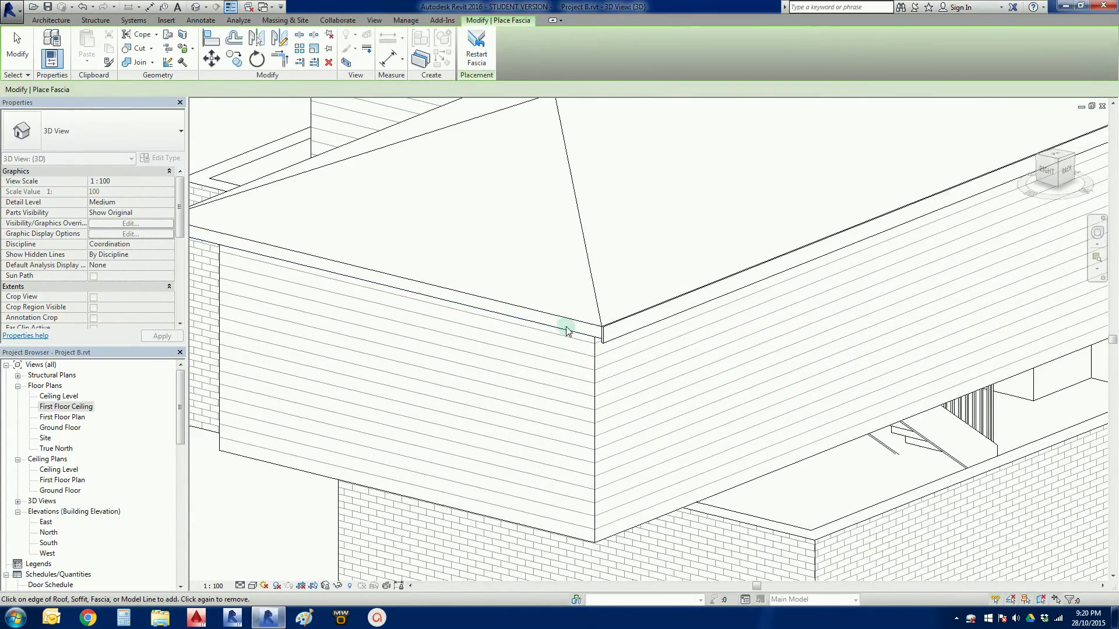
scroll(562, 338, down, 4)
shift+middle_drag(474, 362, 674, 387)
scroll(725, 335, up, 5)
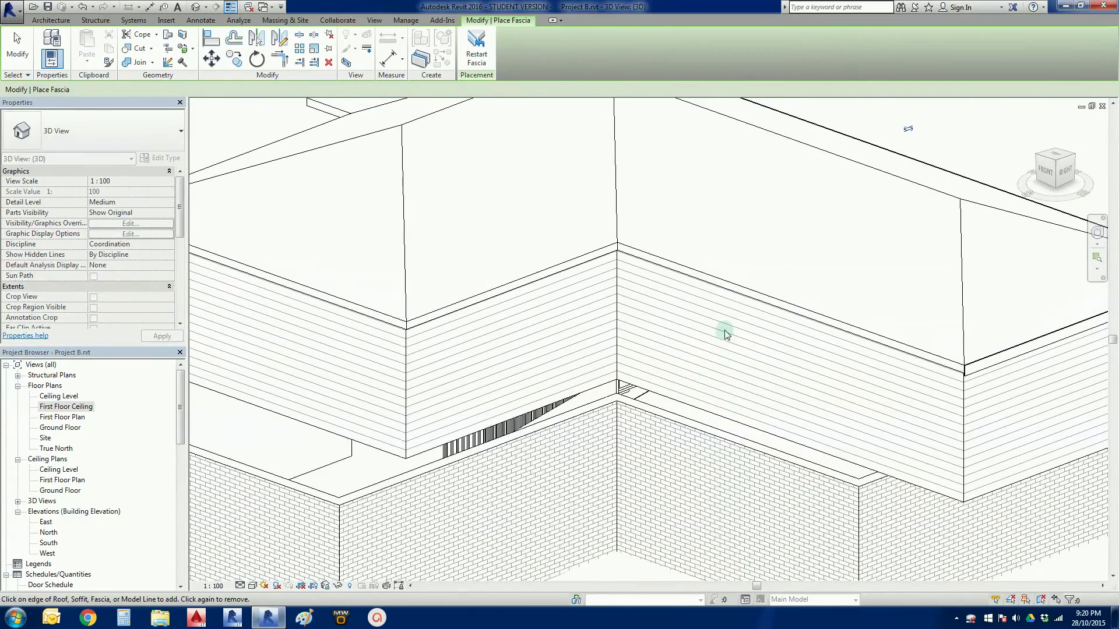
click(740, 293)
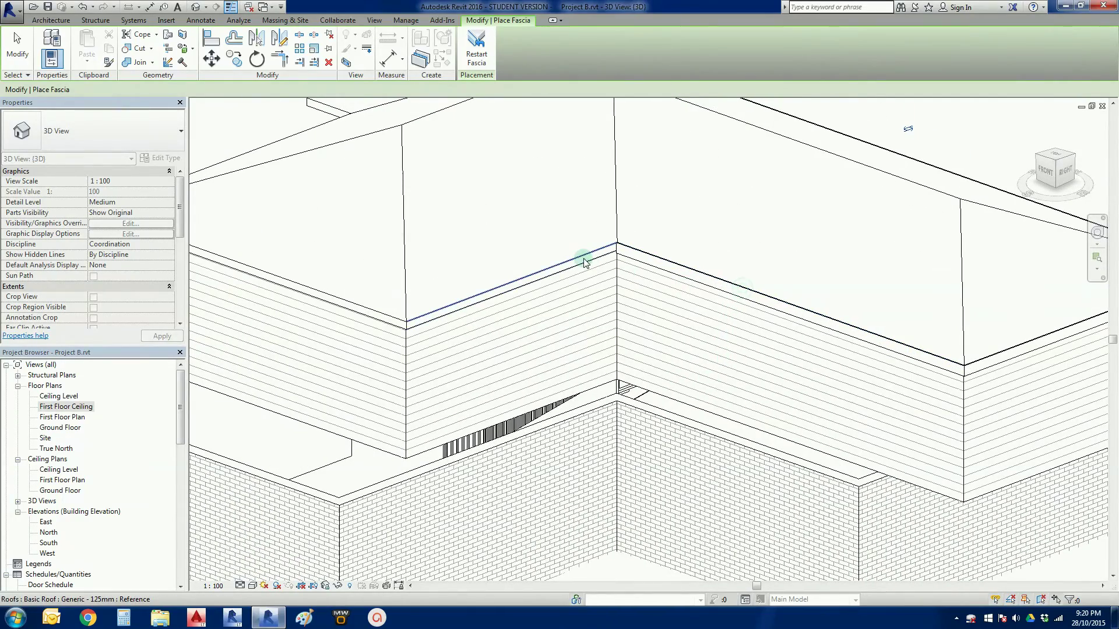
click(582, 257)
click(352, 327)
Continue the fascia along the western hipped eave and the short return edge beside the gable.
shift+middle_drag(370, 361, 663, 392)
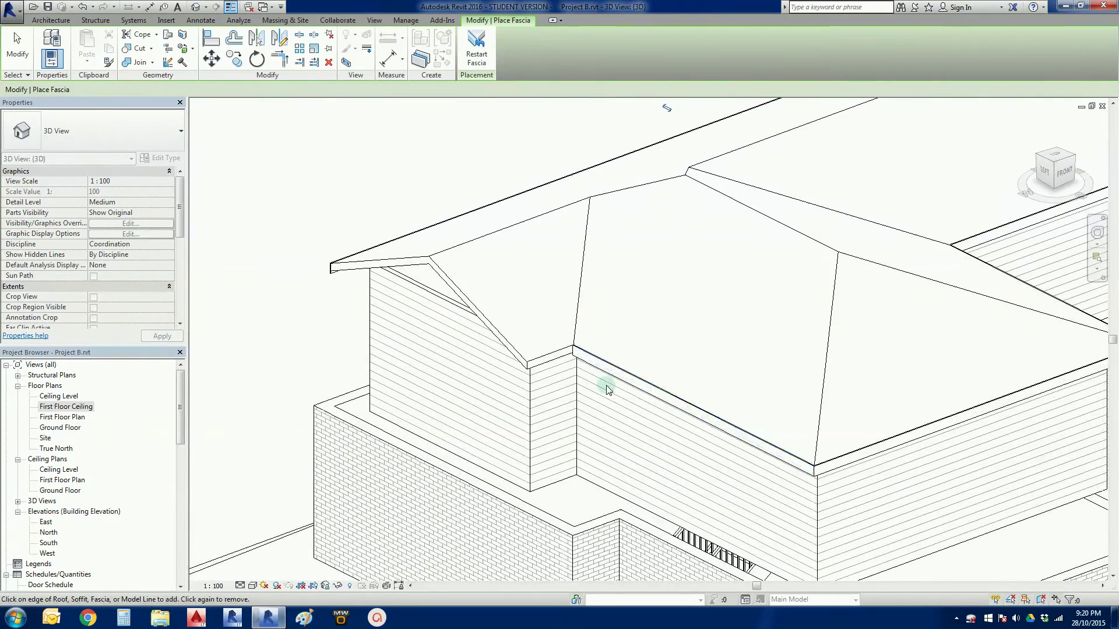
scroll(552, 346, up, 4)
click(537, 327)
scroll(524, 362, down, 4)
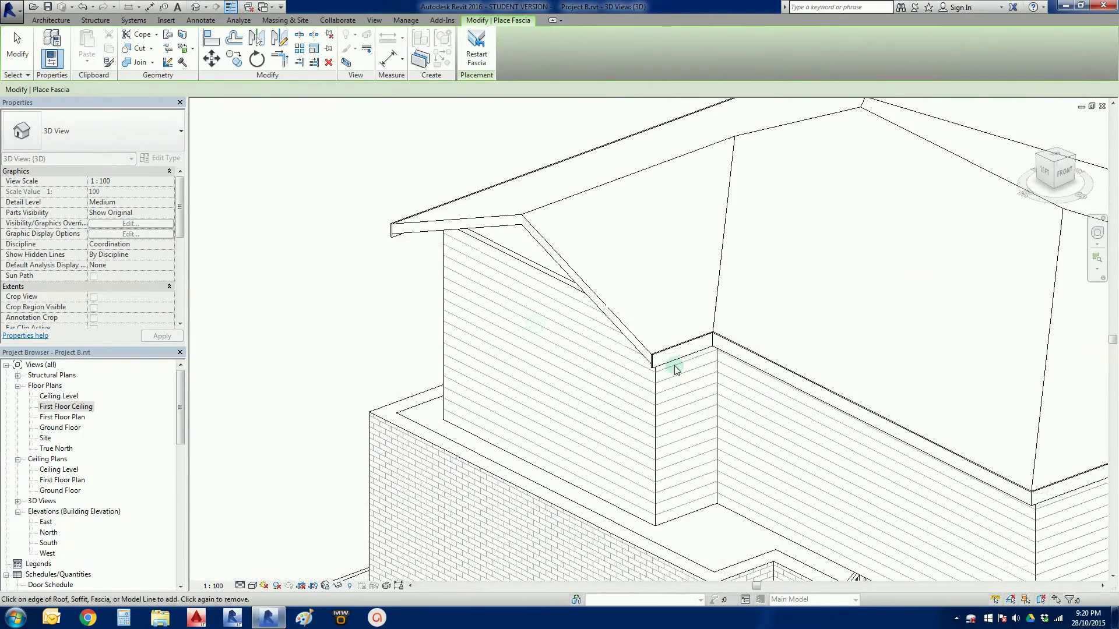
Add the fascia to both sloping edges of the western gable end and finish placing it.
shift+middle_drag(557, 334, 585, 338)
scroll(580, 315, up, 3)
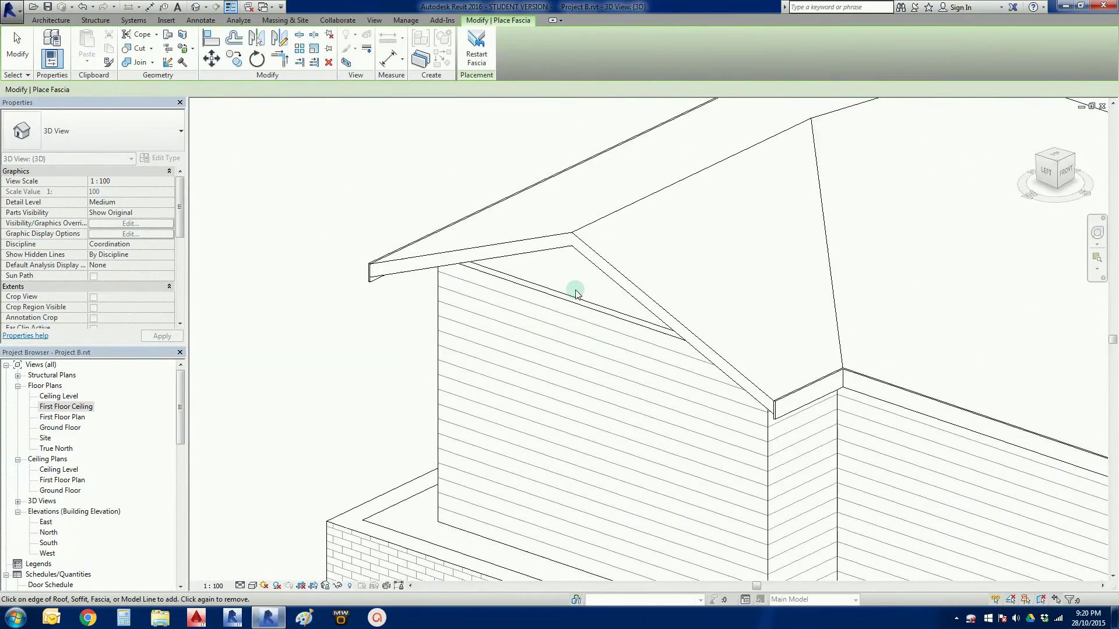
click(616, 267)
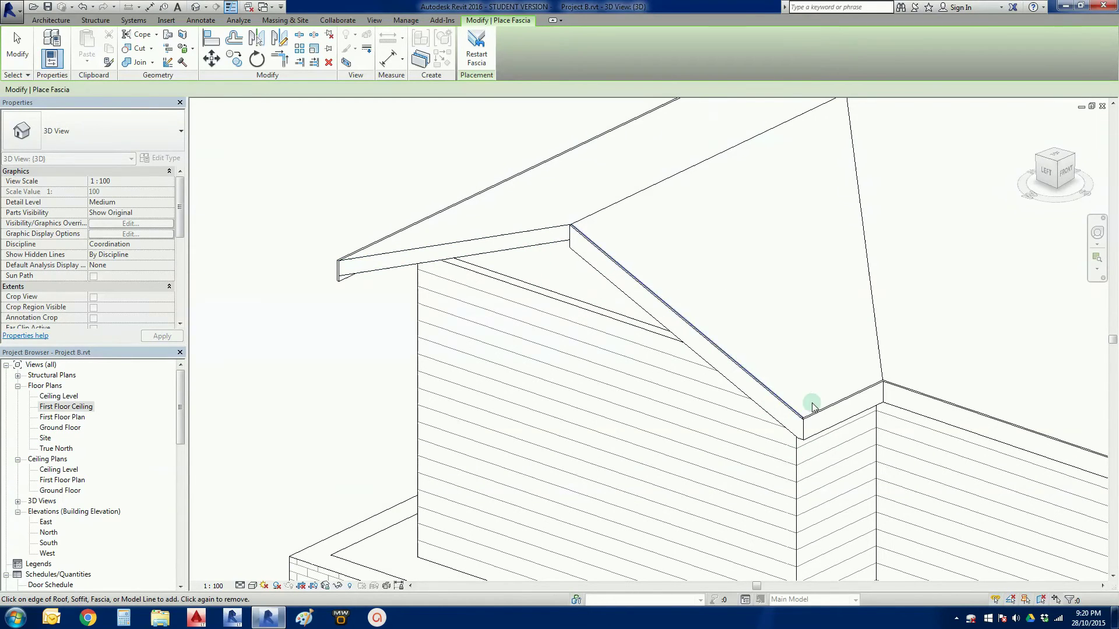
click(517, 240)
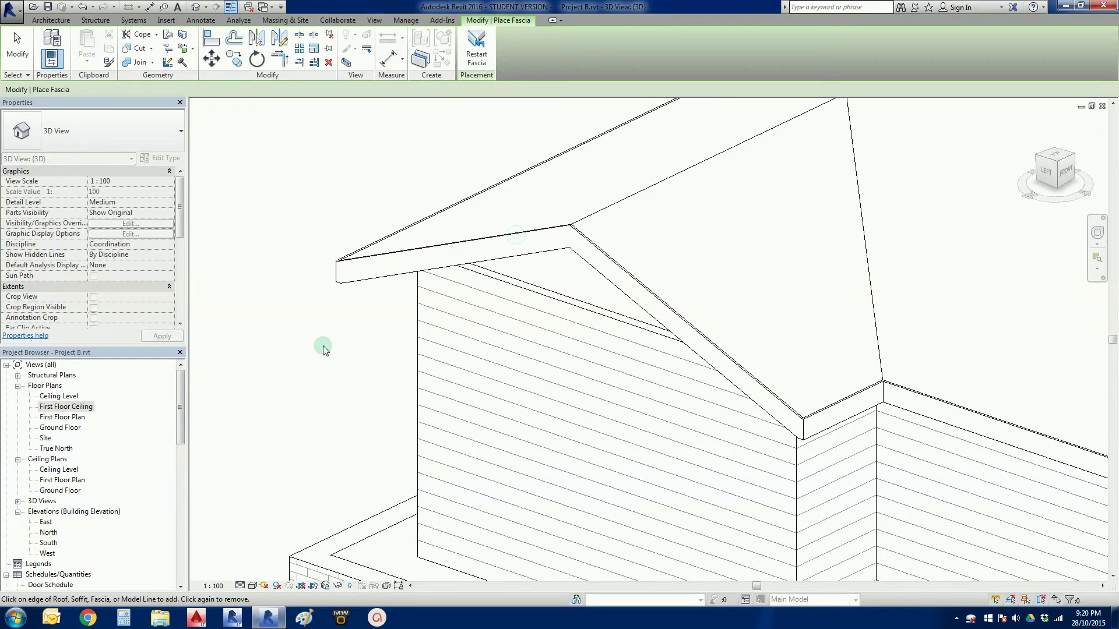
key(Escape)
key(Escape)
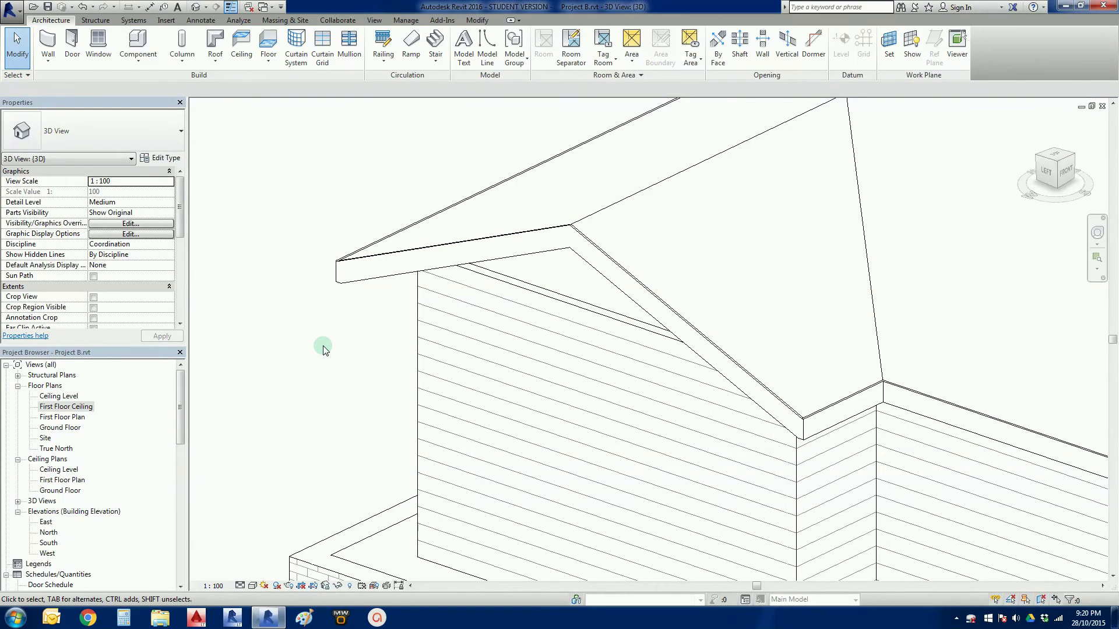
Place a roof gutter of the default type along the fascia of the long northern eave.
scroll(323, 348, down, 3)
shift+middle_drag(322, 350, 497, 270)
scroll(490, 332, up, 3)
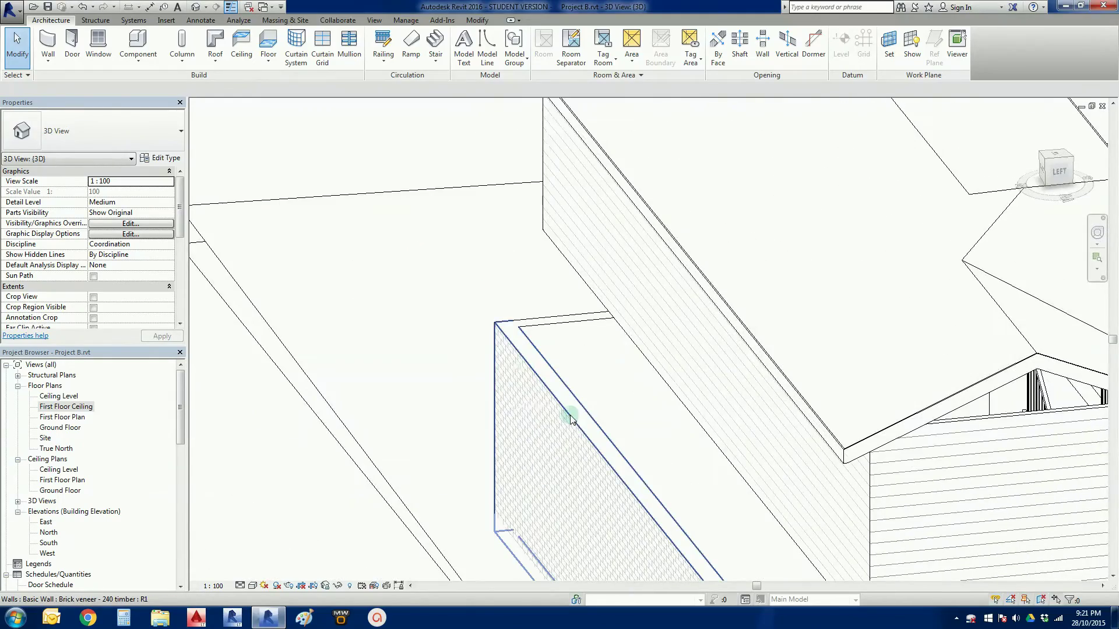
scroll(583, 424, down, 3)
shift+middle_drag(594, 429, 655, 430)
scroll(418, 349, up, 3)
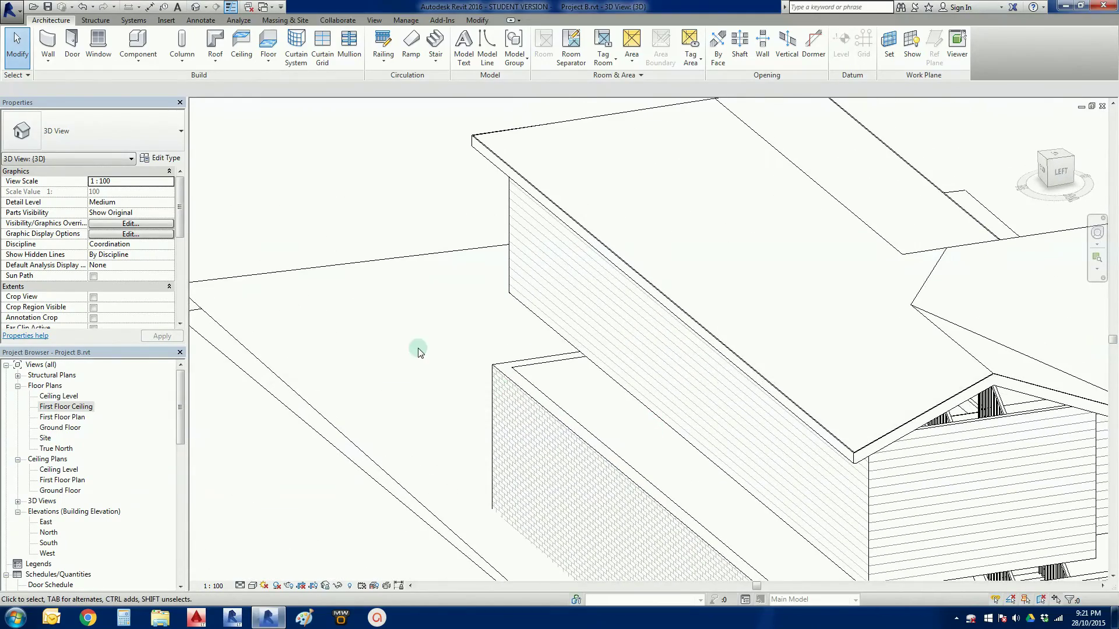
click(215, 58)
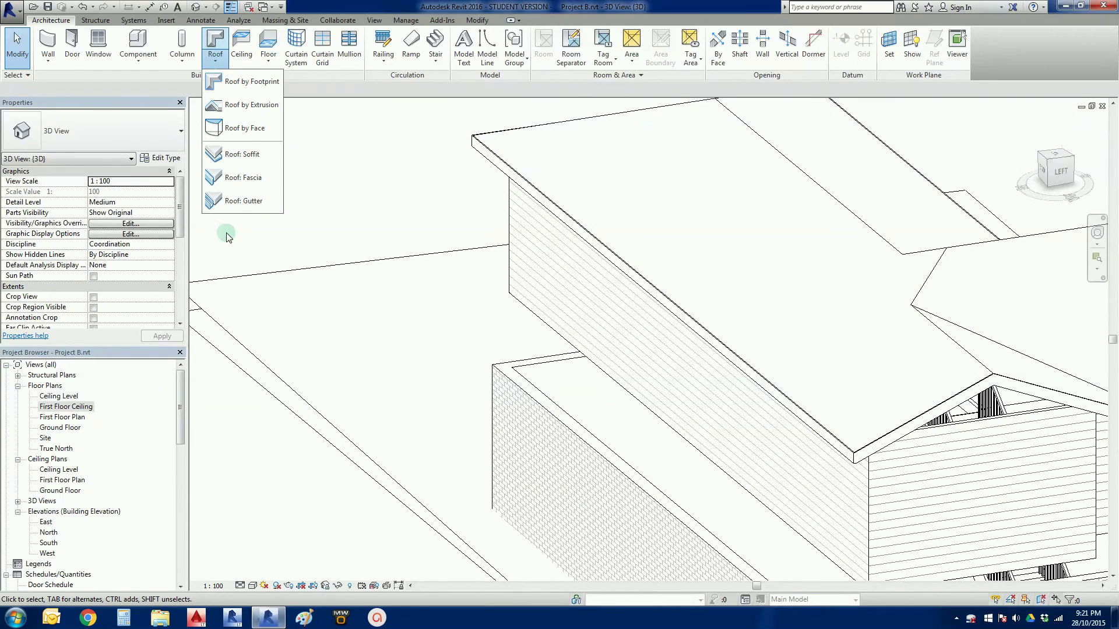
click(242, 202)
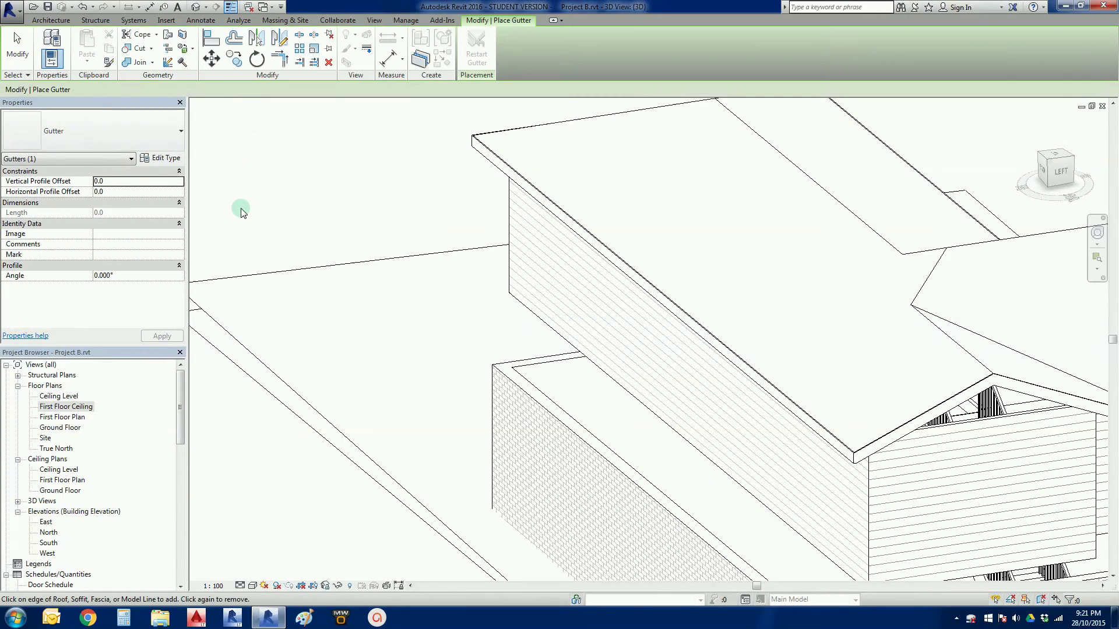
scroll(828, 446, up, 5)
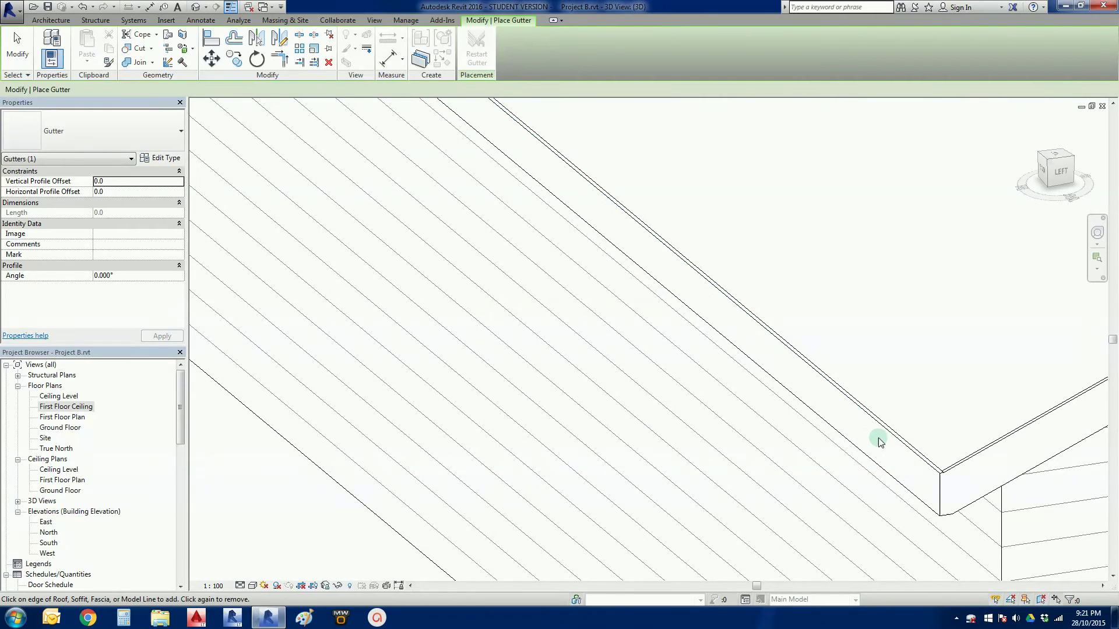
scroll(869, 443, up, 1)
scroll(900, 461, up, 1)
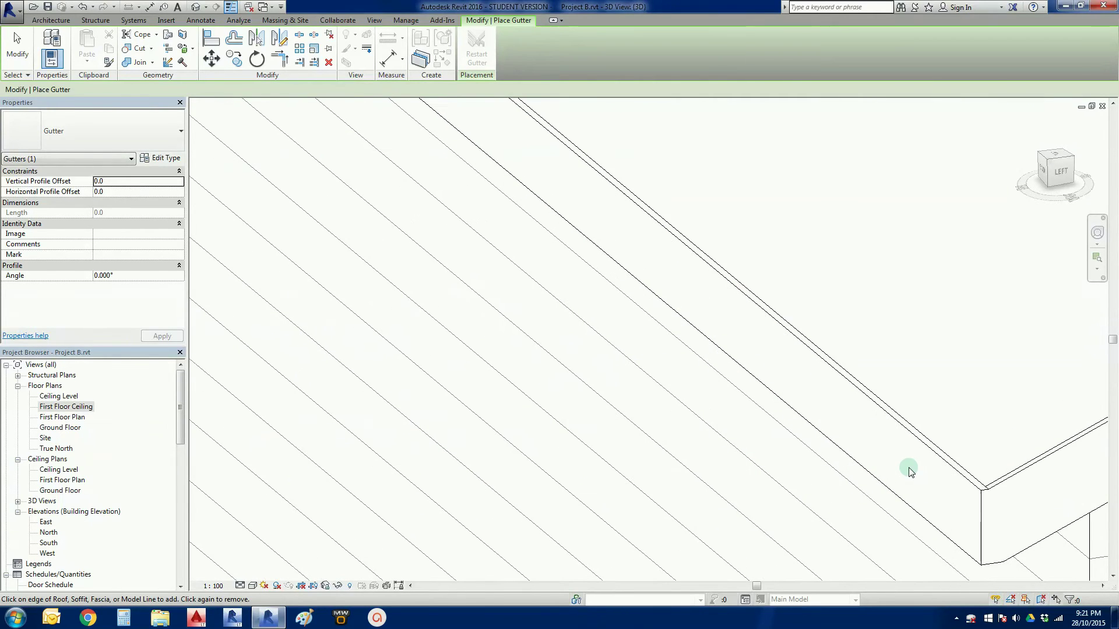
click(900, 425)
Continue the gutter along the eastern end's fascia and the adjoining southern eave up to the inner corner.
scroll(774, 432, down, 5)
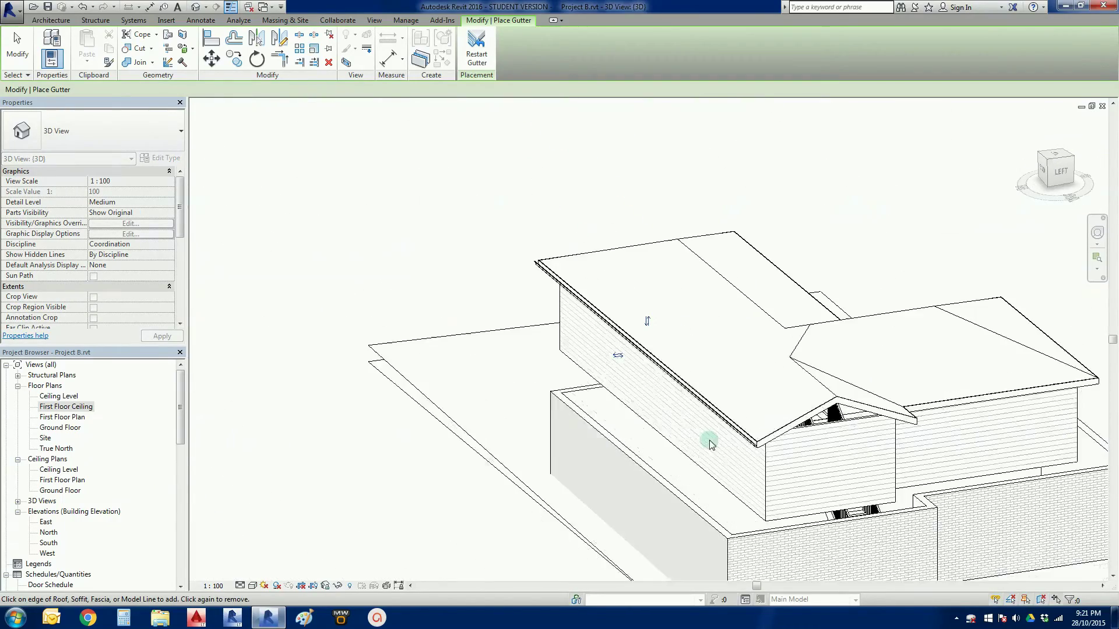
shift+middle_drag(709, 370, 393, 474)
scroll(400, 379, up, 6)
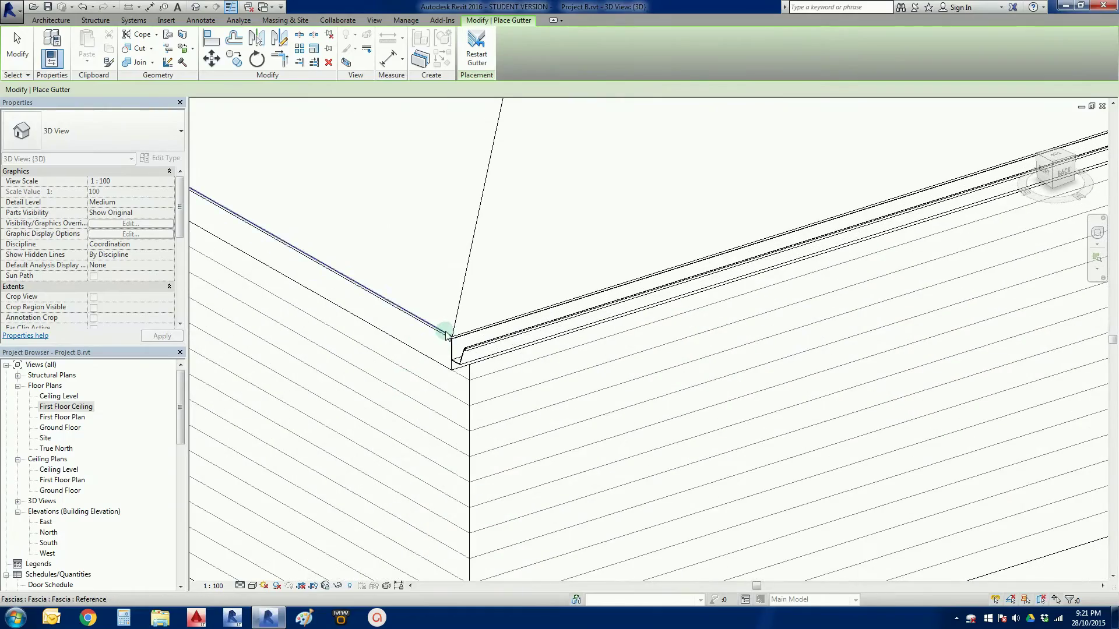
click(444, 338)
scroll(425, 379, down, 5)
shift+middle_drag(425, 379, 617, 392)
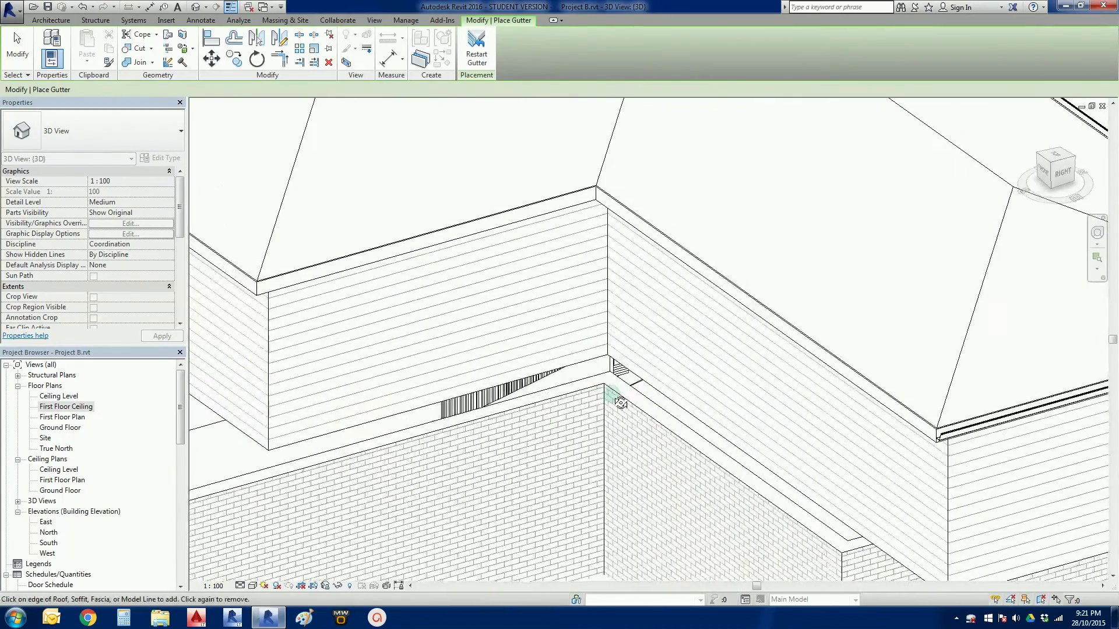
scroll(850, 434, up, 5)
shift+middle_drag(850, 434, 879, 370)
click(886, 367)
scroll(729, 374, down, 3)
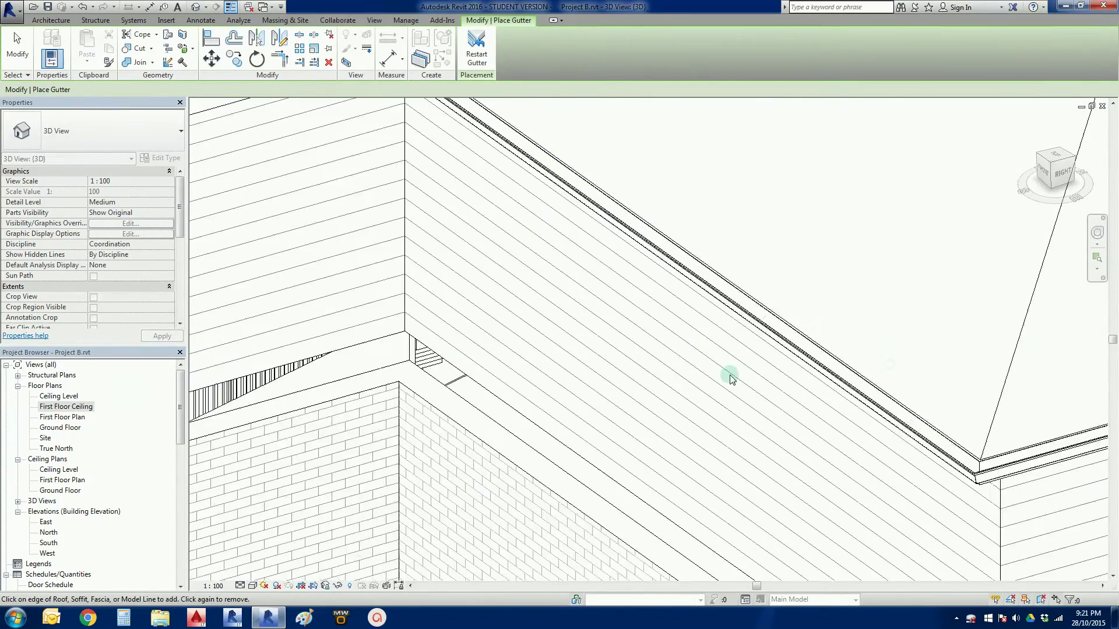
Continue the gutter along the projecting wing's east-facing eave and its southern eave.
scroll(577, 284, up, 3)
scroll(544, 193, up, 2)
click(529, 185)
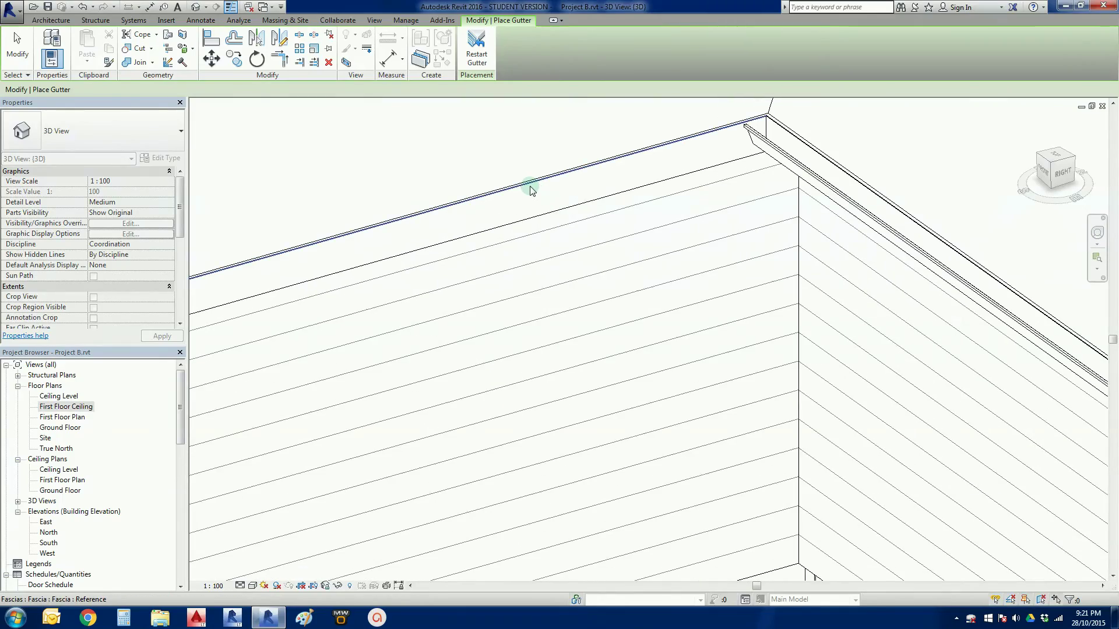
scroll(522, 234, down, 5)
shift+middle_drag(439, 309, 481, 317)
scroll(488, 342, up, 3)
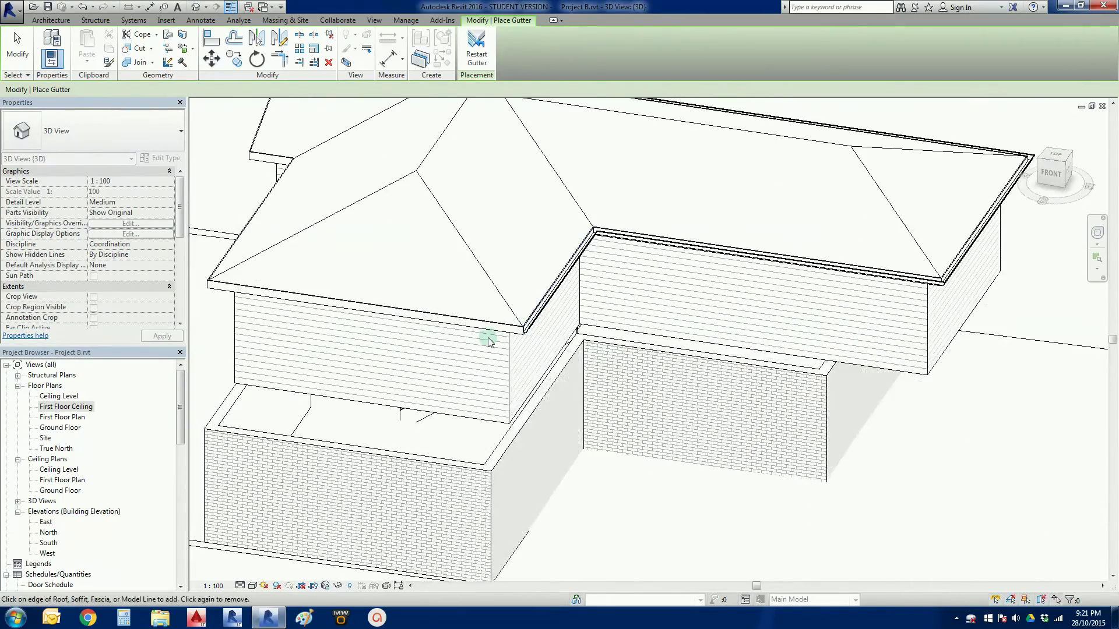
scroll(489, 342, up, 5)
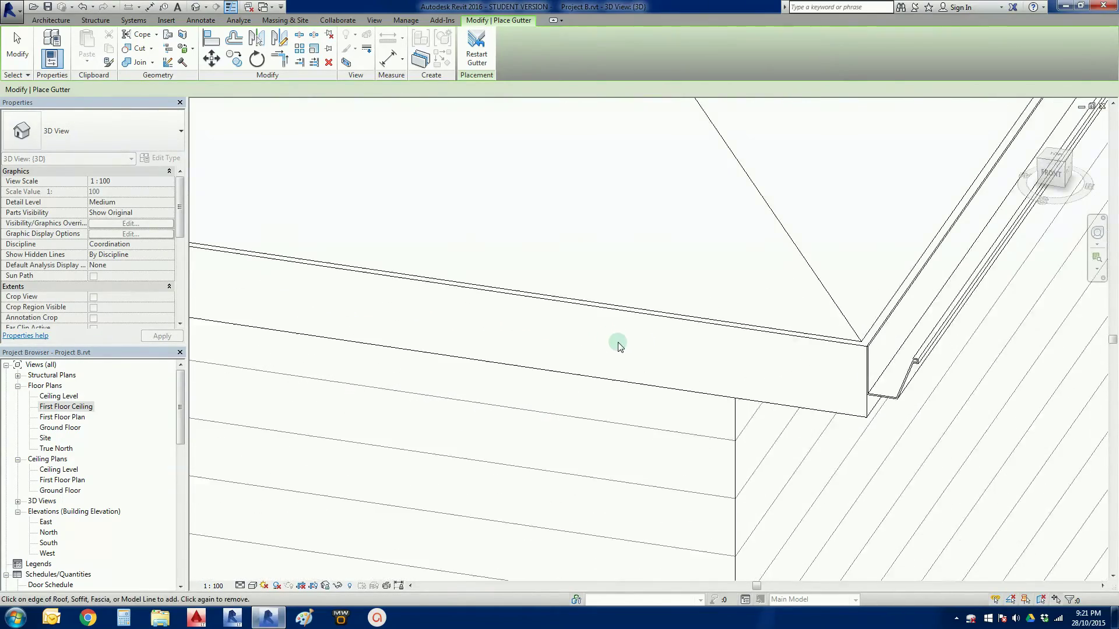
click(587, 295)
Continue the gutter along the projecting wing's western eave up to the short return beside the gable.
scroll(589, 326, down, 3)
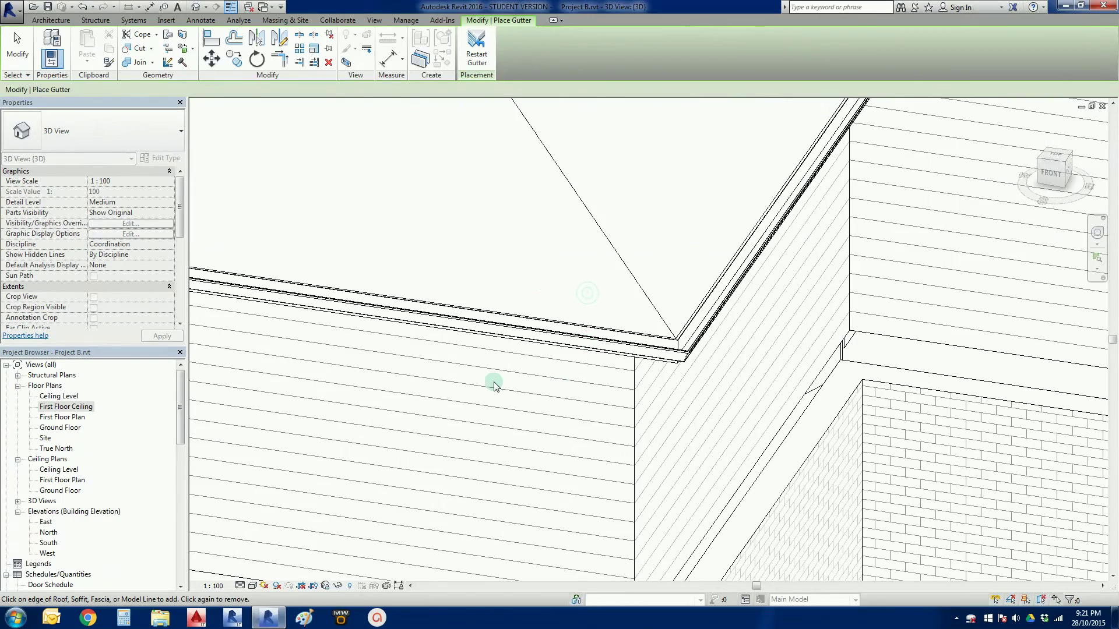
shift+middle_drag(487, 382, 682, 389)
scroll(680, 386, down, 6)
scroll(630, 412, up, 6)
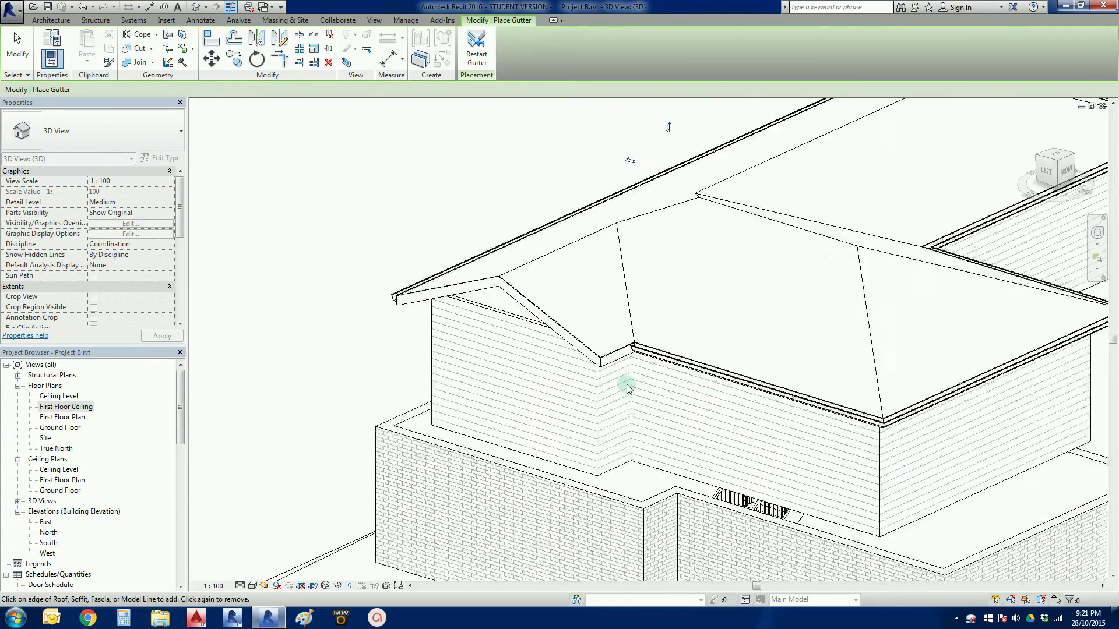
Add the gutter along the fascia of the short return eave beside the gable and finish placing gutters.
click(589, 315)
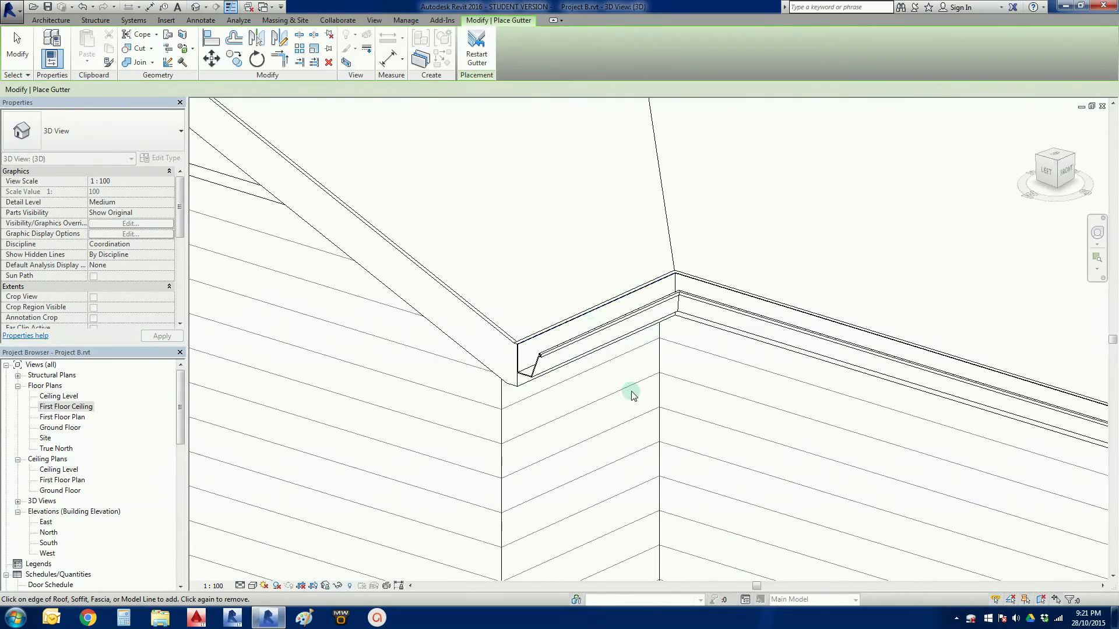
scroll(629, 390, down, 2)
scroll(545, 344, up, 3)
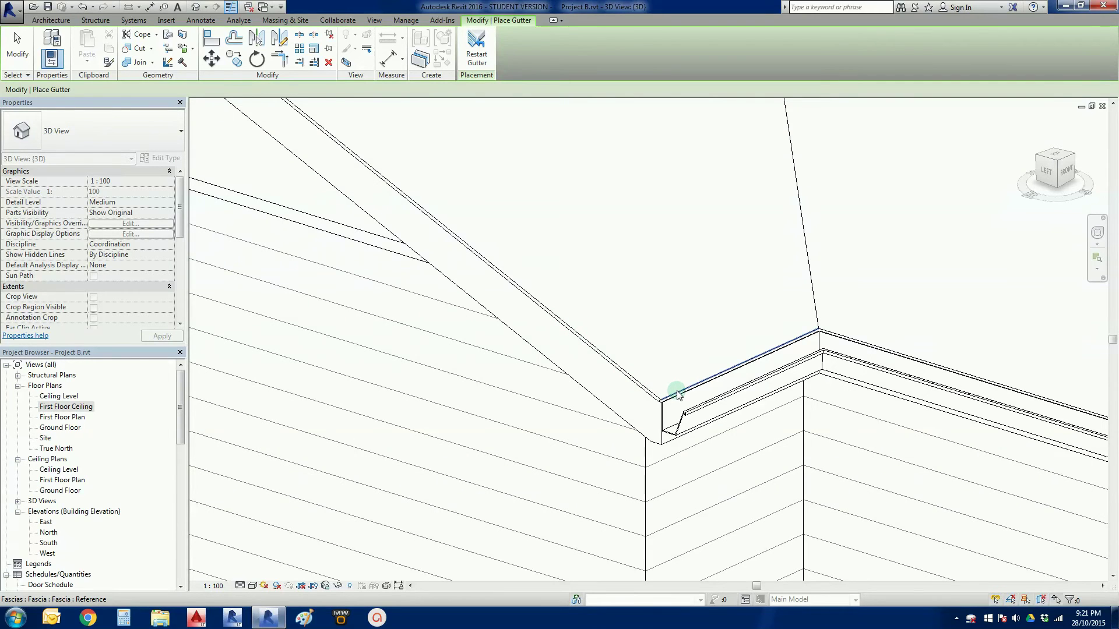
scroll(673, 391, up, 3)
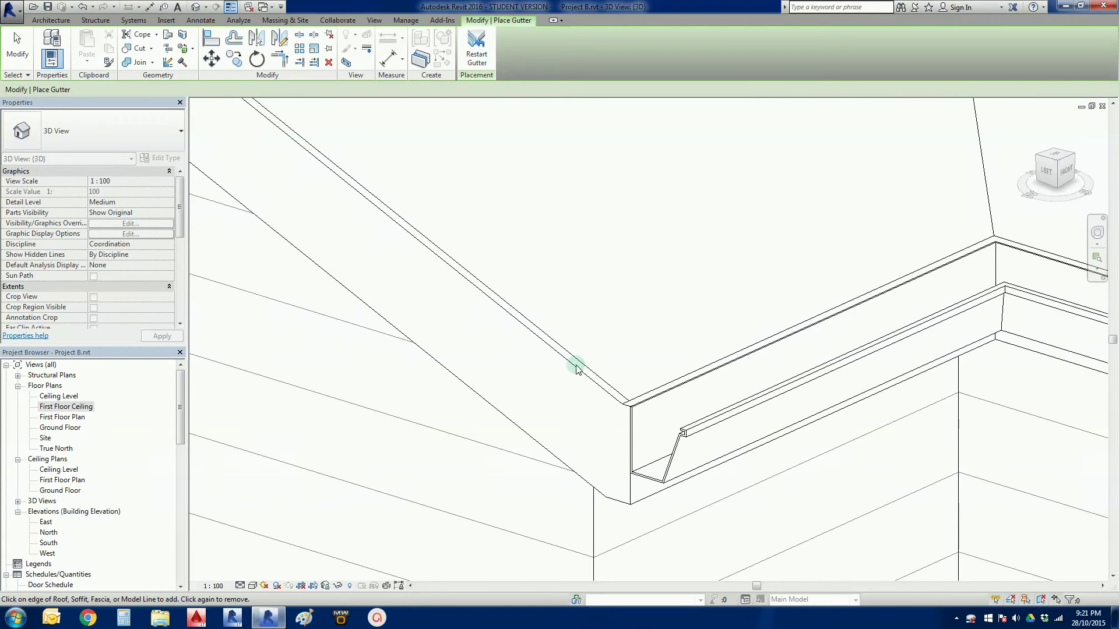
scroll(555, 356, down, 3)
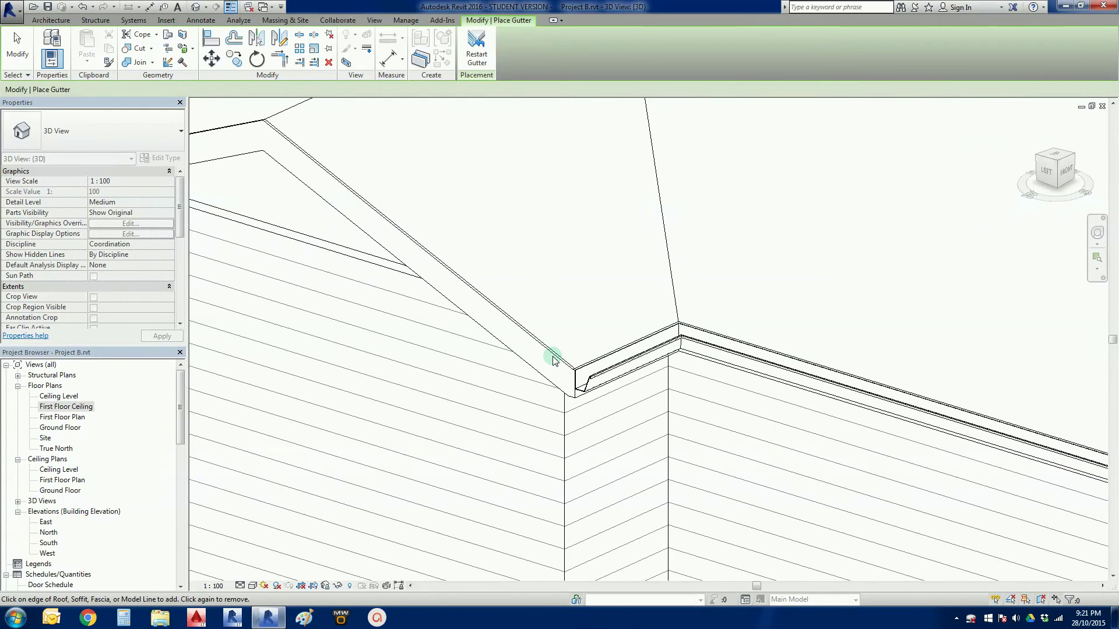
key(Escape)
Examine the gable end and the completed fascia and gutters around the roof from several sides in 3D.
scroll(557, 359, down, 4)
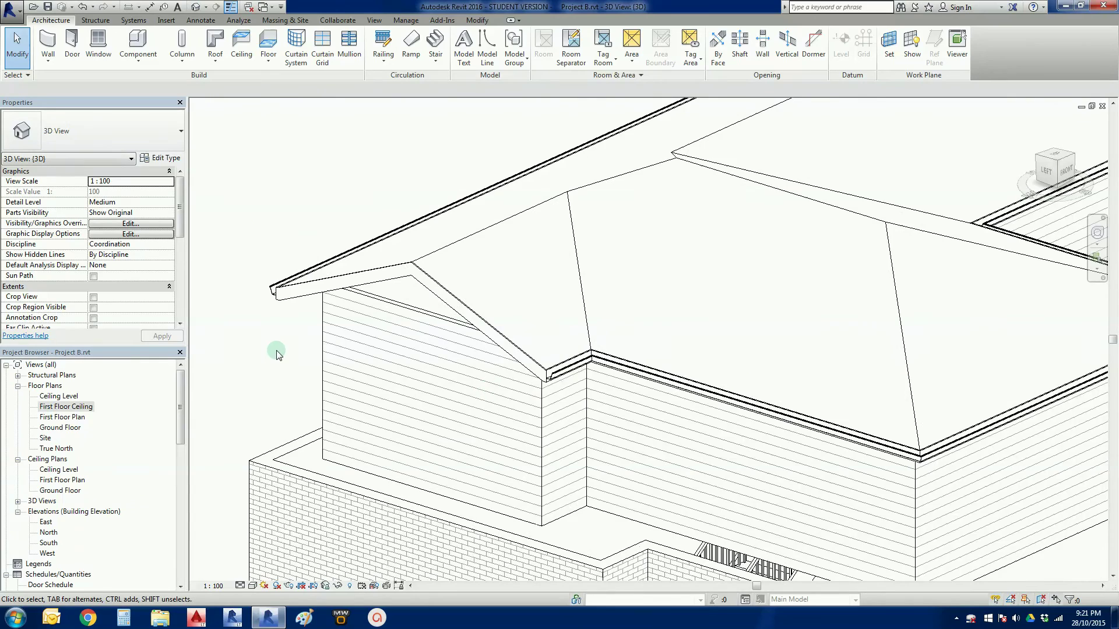
middle_drag(277, 355, 384, 358)
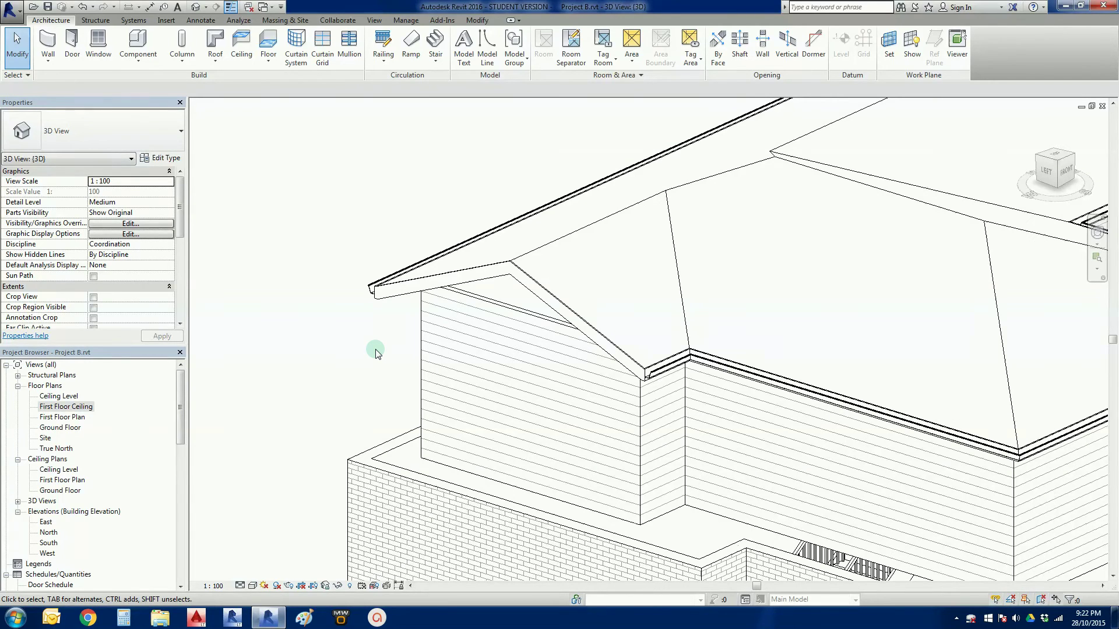
shift+middle_drag(365, 358, 560, 232)
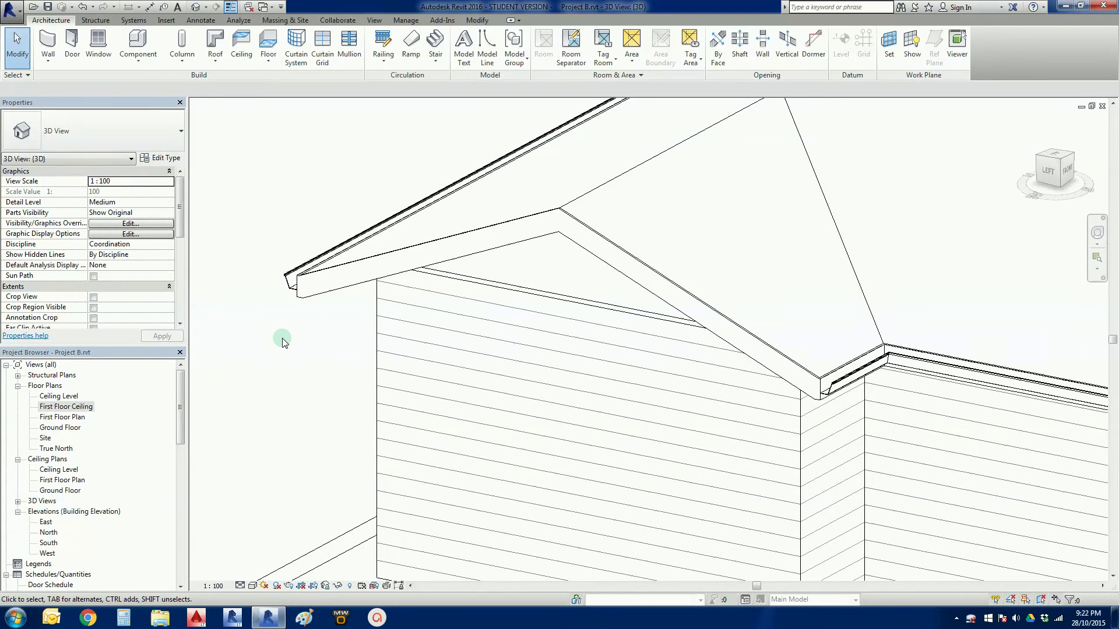
scroll(282, 342, down, 3)
shift+middle_drag(283, 342, 312, 365)
scroll(315, 368, down, 5)
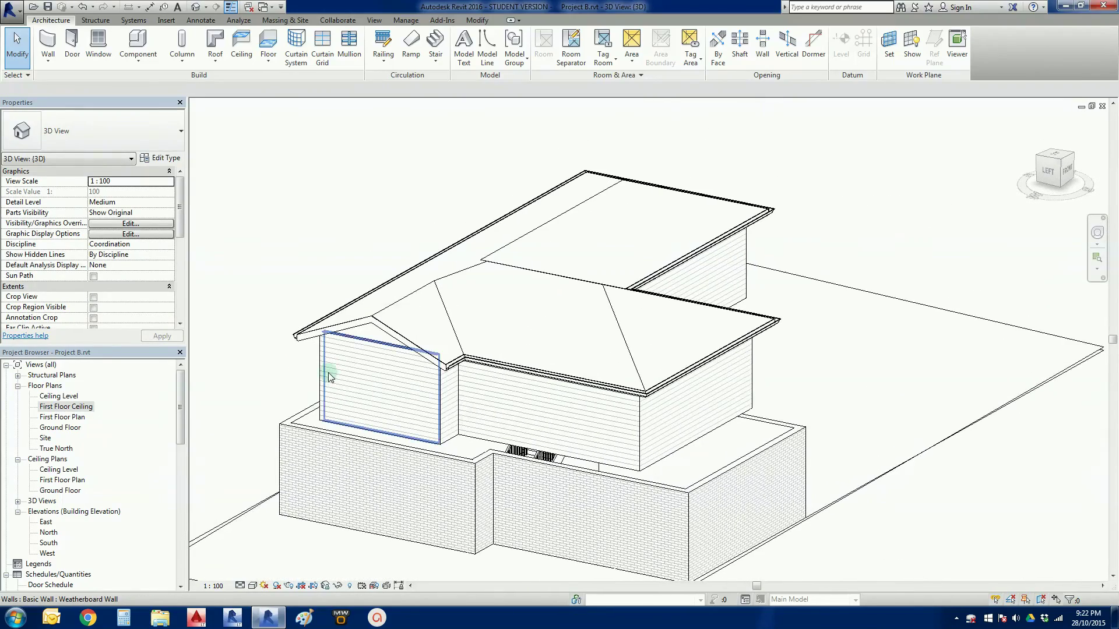
shift+middle_drag(552, 415, 691, 451)
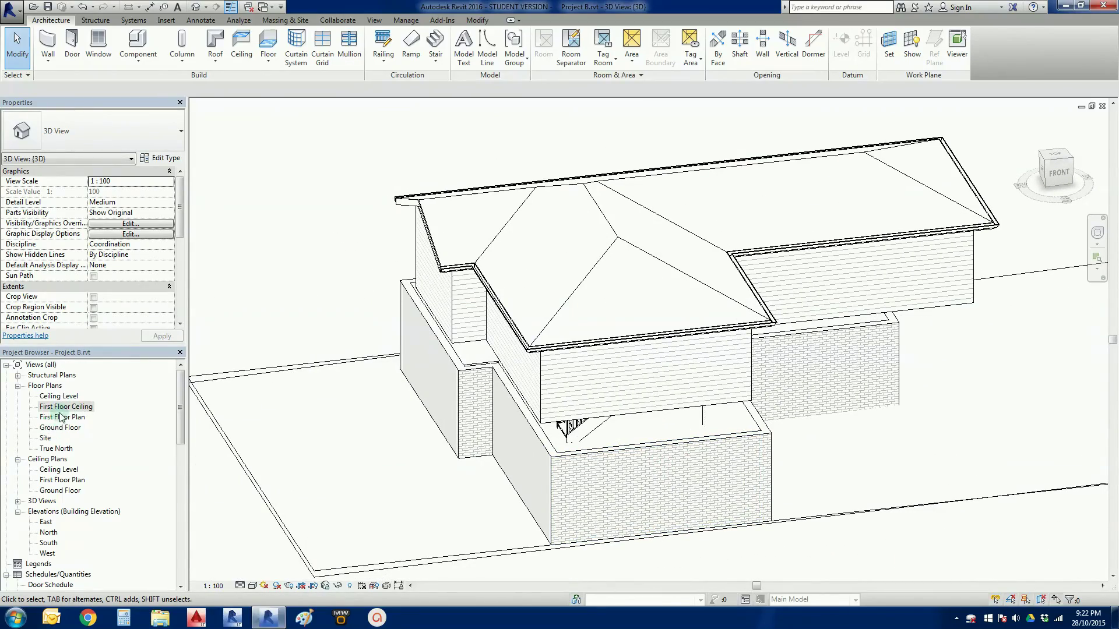
Open the Ceiling Level floor plan and examine the first-floor walls against the ground-floor outline and the boundary and setback lines.
double_click(69, 398)
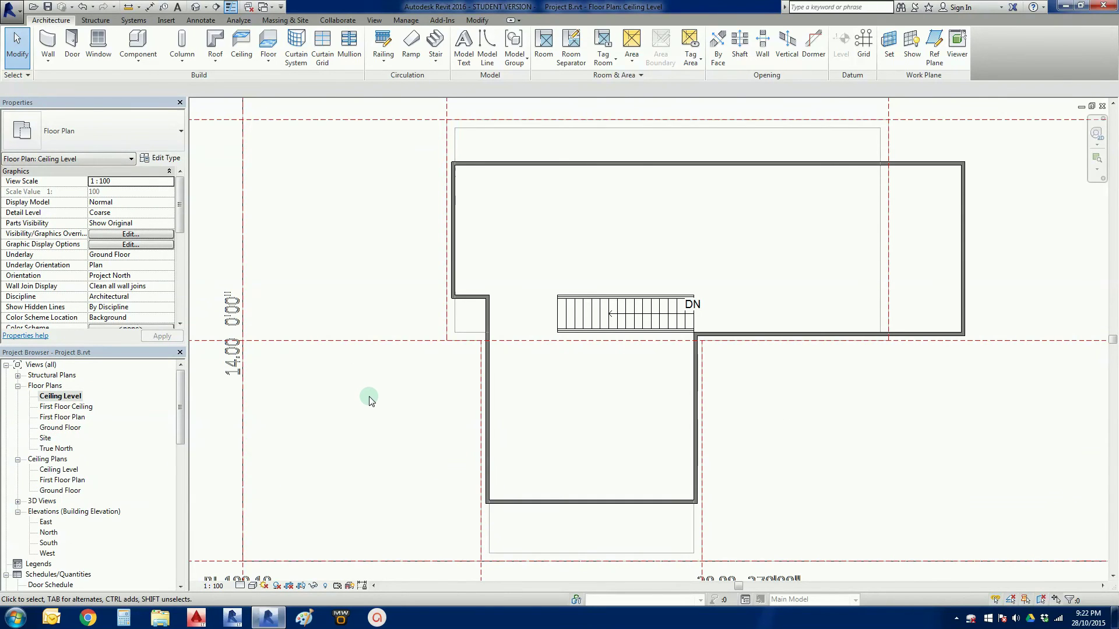
scroll(787, 274, up, 4)
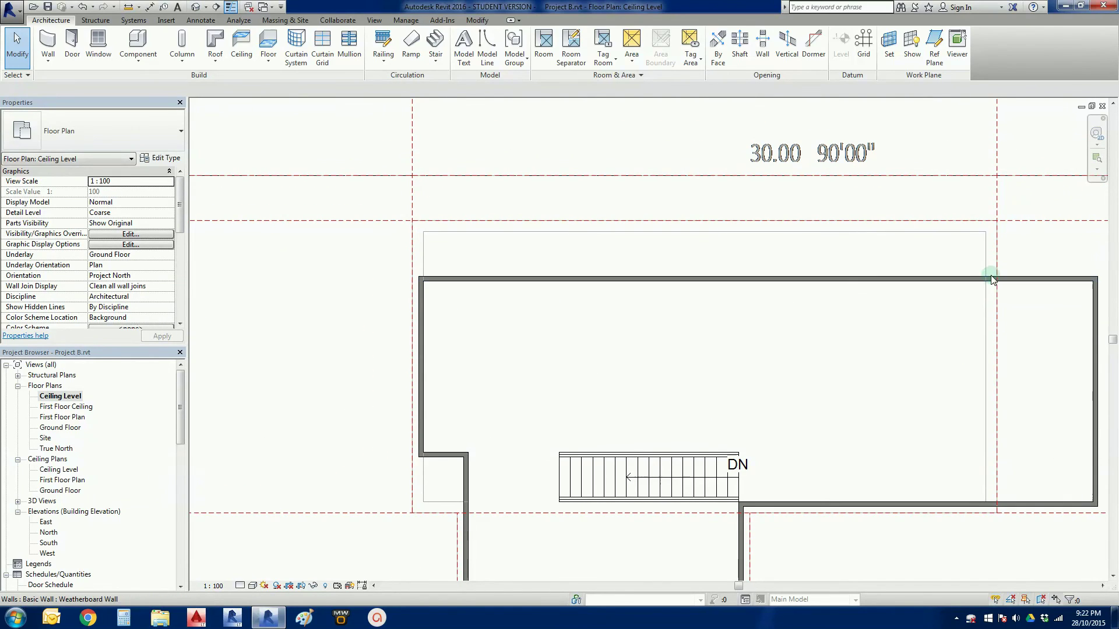
scroll(791, 282, down, 1)
ctrl+scroll(775, 309, down, 5)
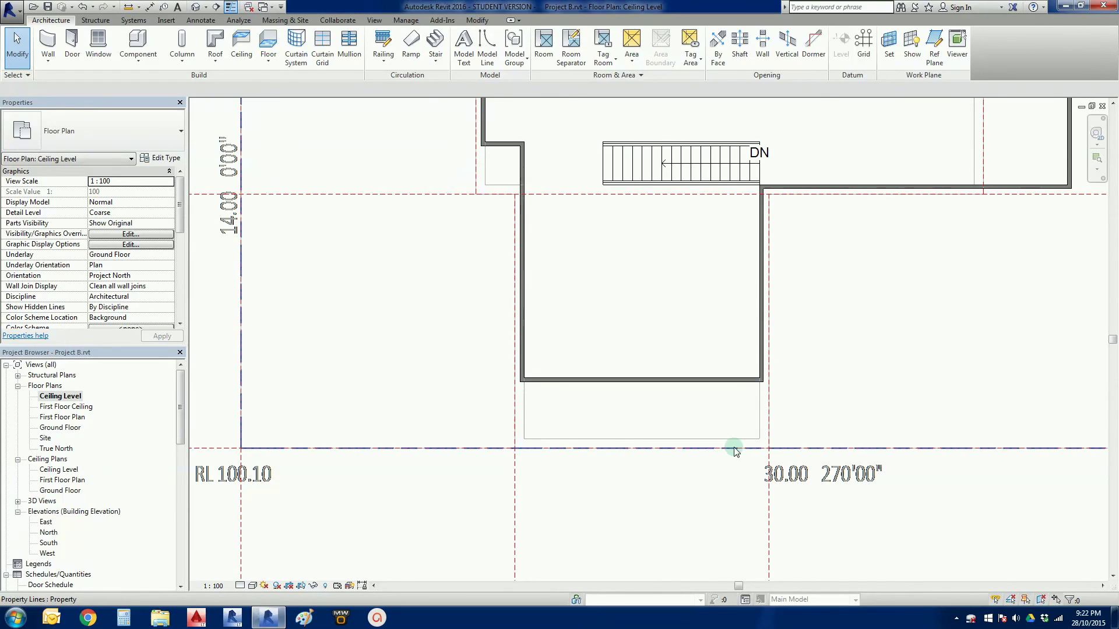
scroll(571, 443, down, 3)
scroll(525, 332, up, 5)
middle_drag(525, 332, 653, 416)
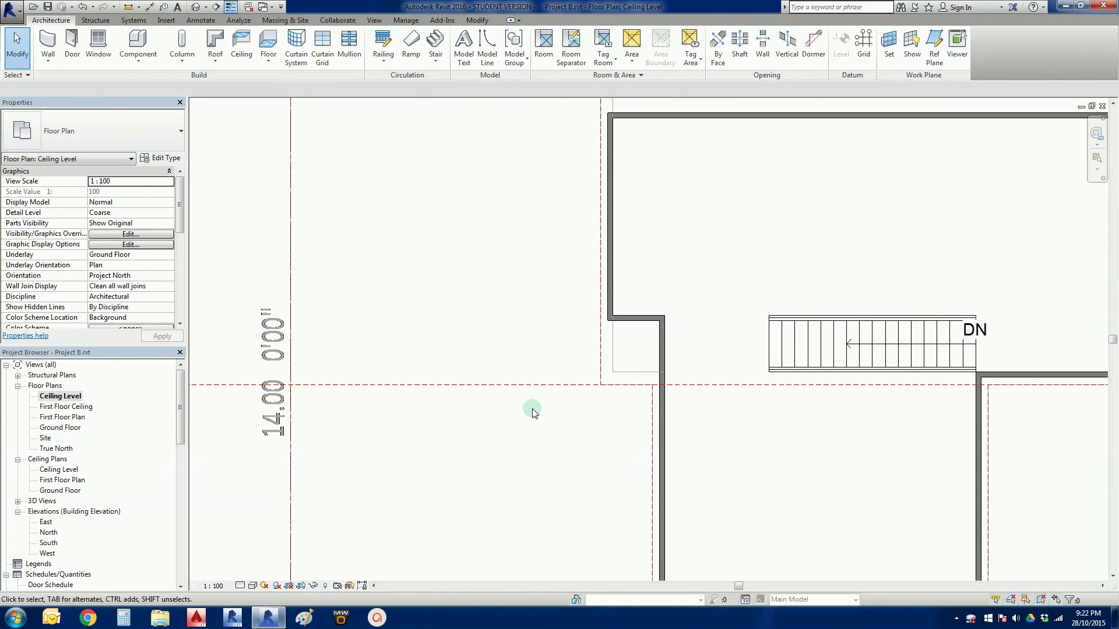
scroll(532, 412, down, 3)
middle_drag(537, 417, 467, 411)
scroll(507, 404, up, 1)
Open the Ground Floor plan and bring the whole building and site boundary into view.
double_click(56, 428)
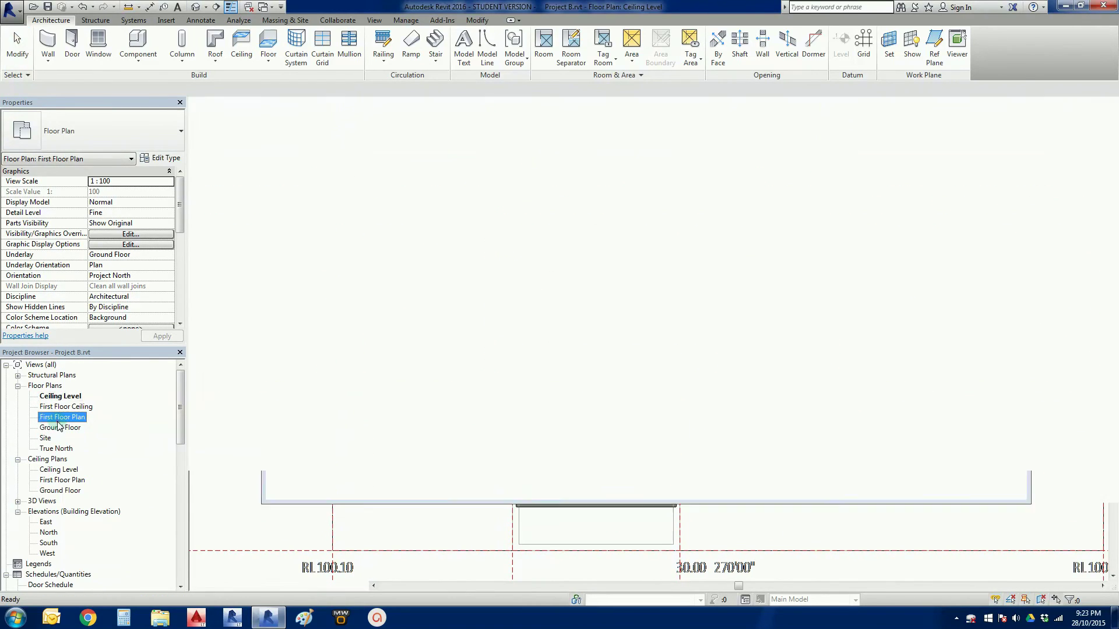
scroll(453, 396, down, 2)
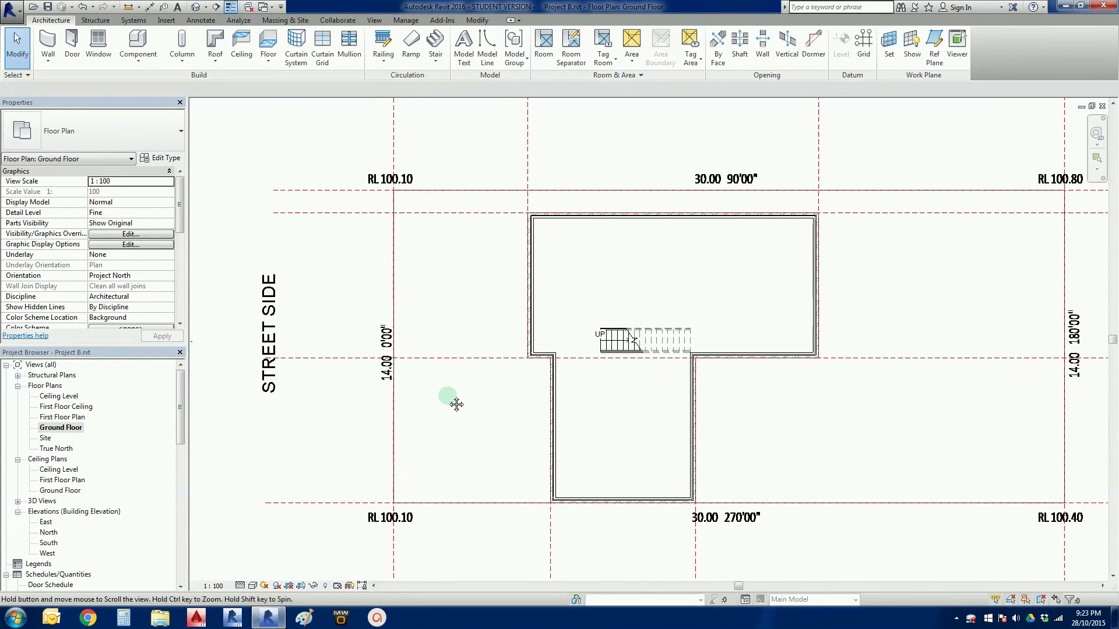
middle_drag(452, 396, 467, 384)
scroll(460, 376, up, 1)
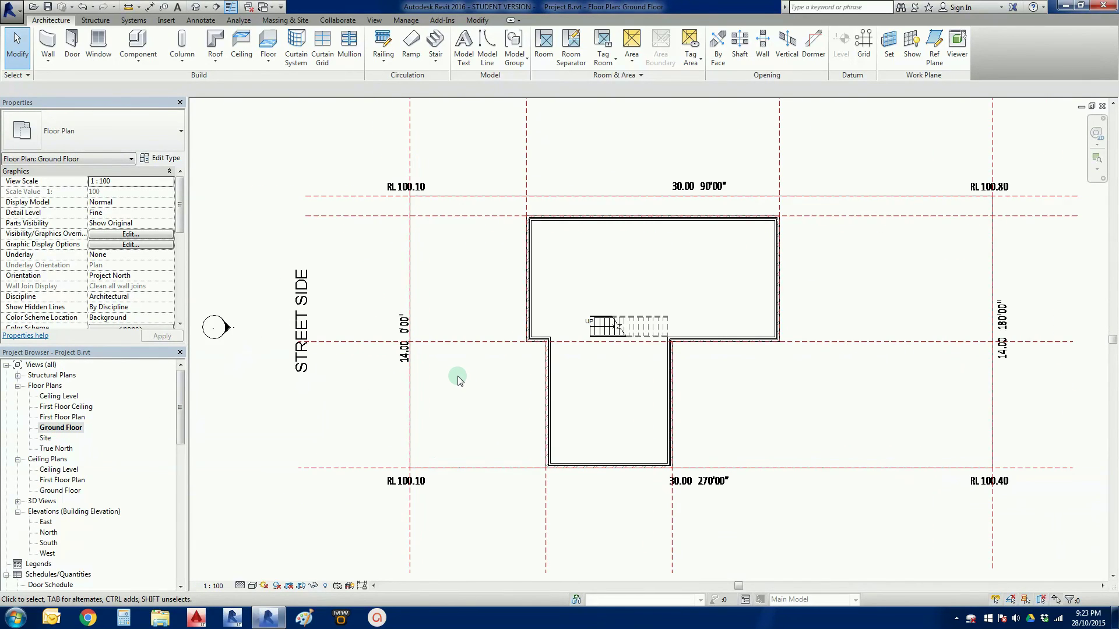